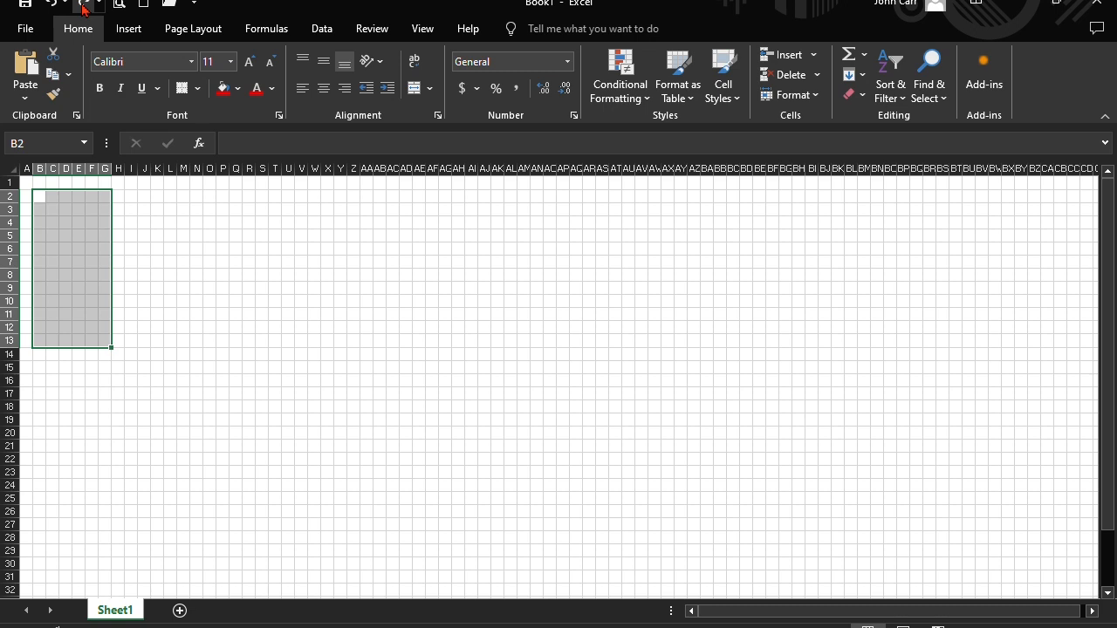
- Redo the edits that merge B2:G13 into a bordered blue block with wrapped, centred 14-point text "Victorn Multi-Plus"
click(84, 7)
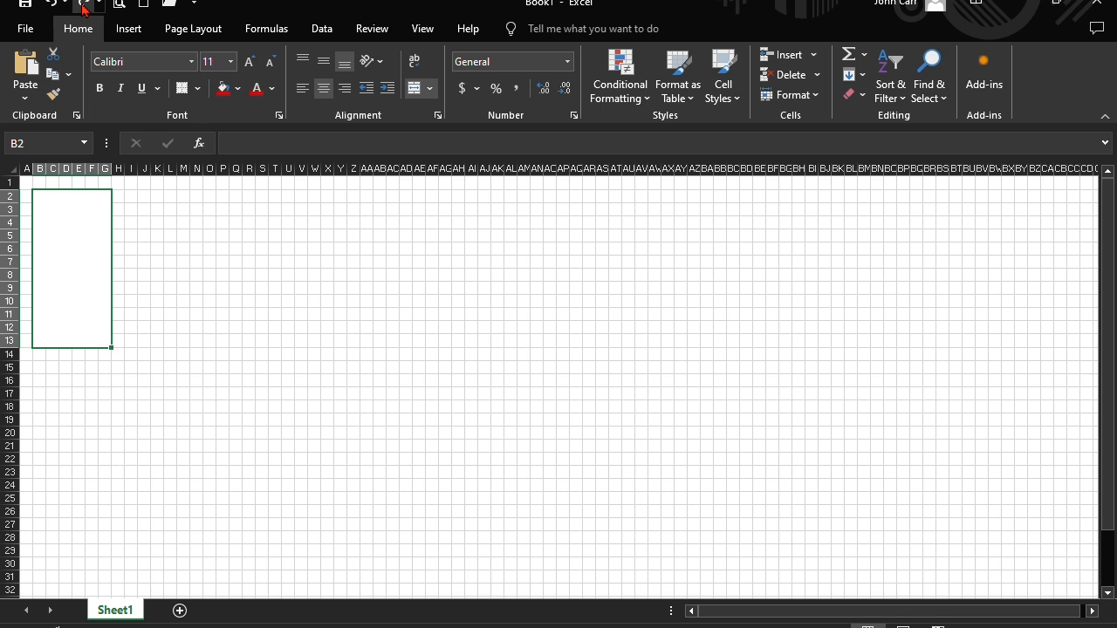
click(83, 7)
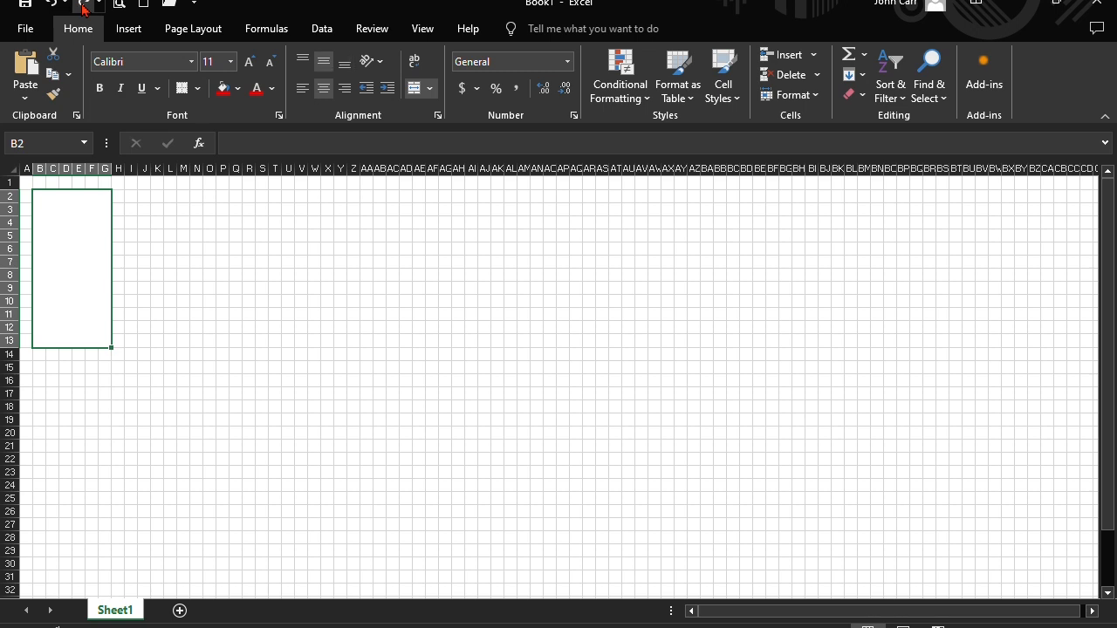
click(84, 7)
click(84, 7)
click(84, 7)
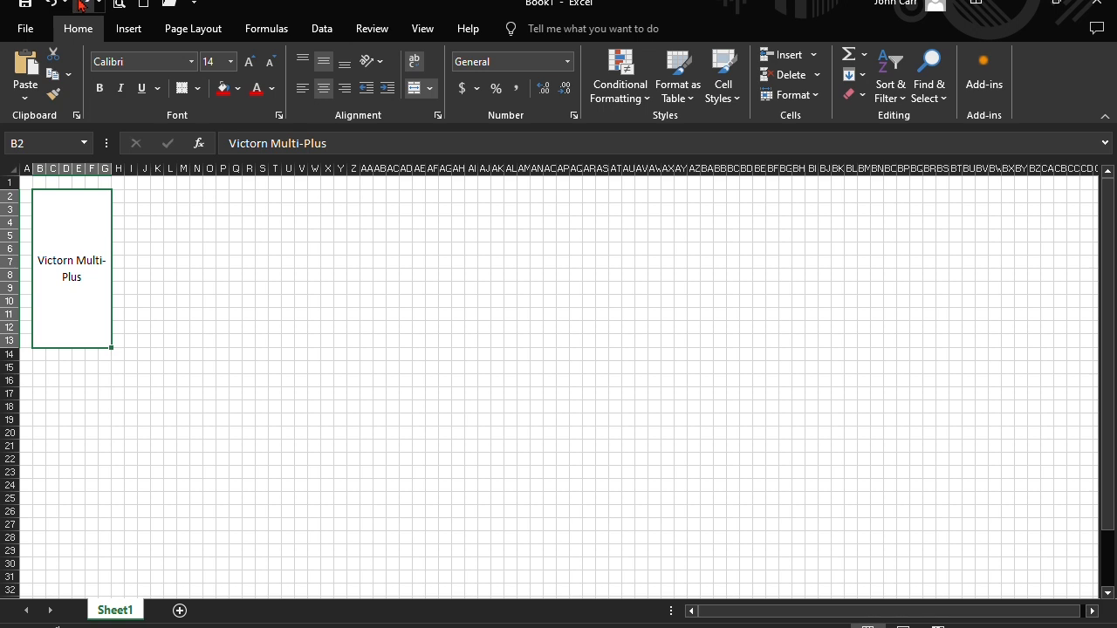
click(84, 4)
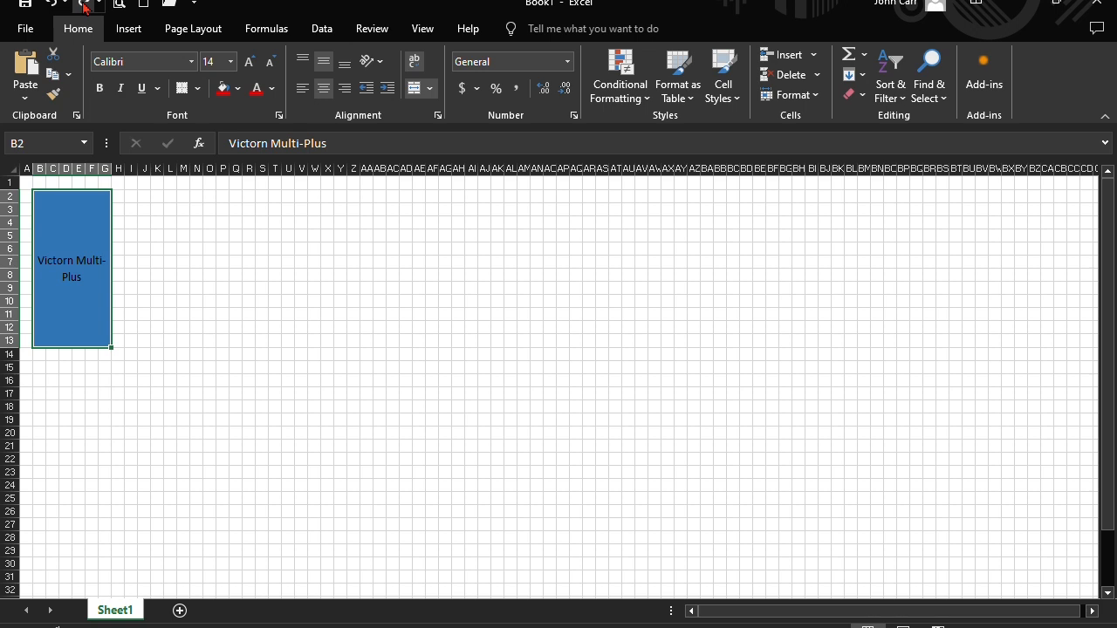
click(84, 4)
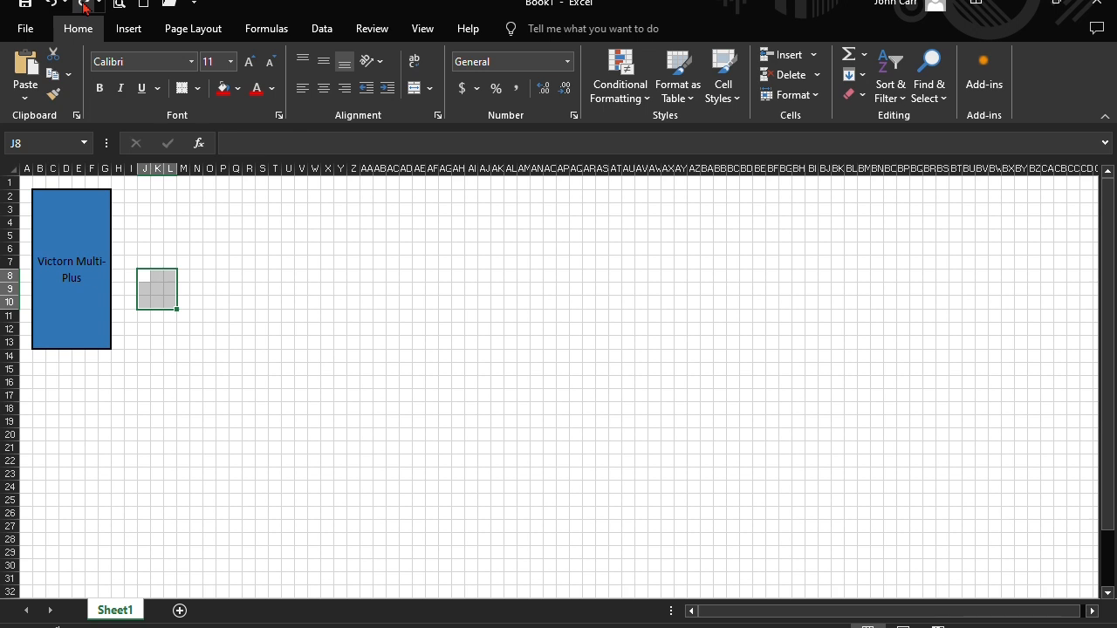
- Redo the edits that merge J8:M10 into a bordered blue block with wrapped, centred text "MPPT Charge Controller"
click(83, 4)
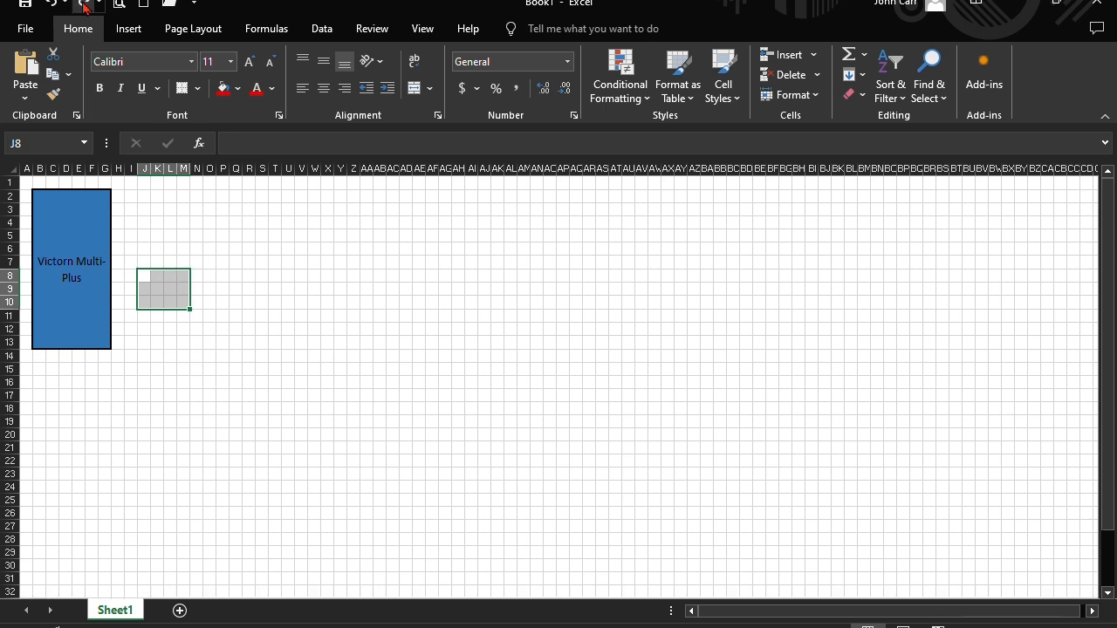
click(84, 4)
click(84, 5)
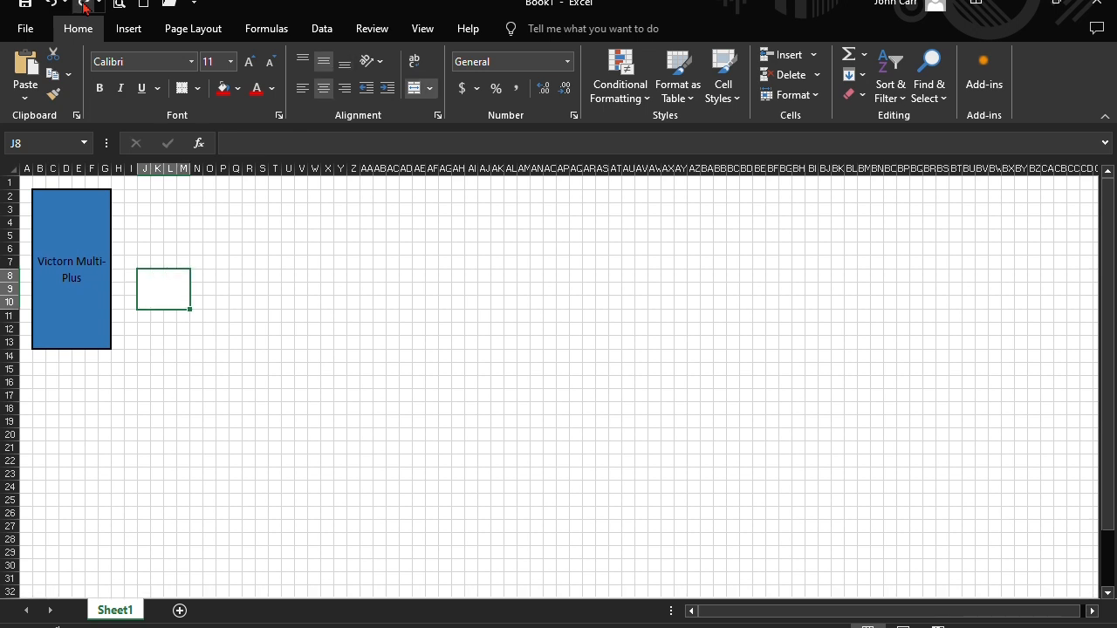
click(84, 4)
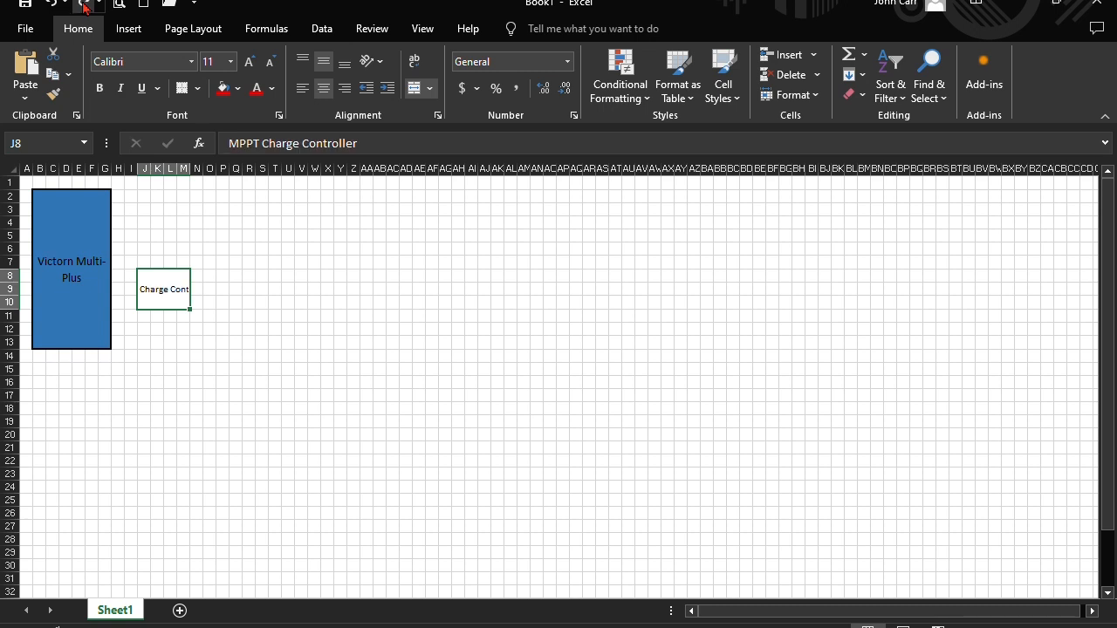
click(84, 4)
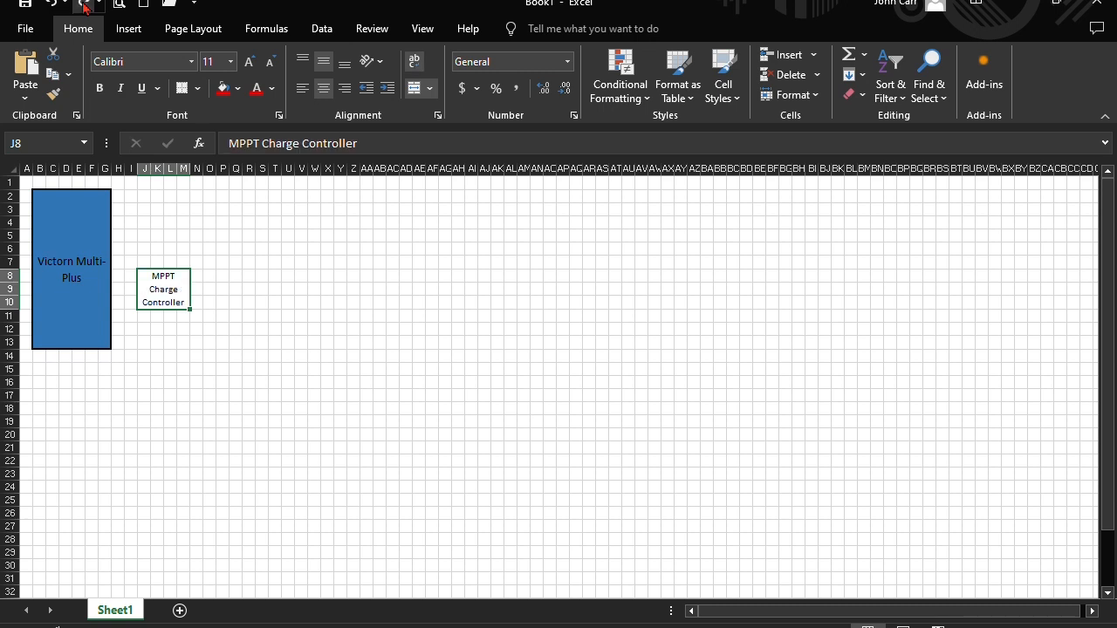
click(84, 5)
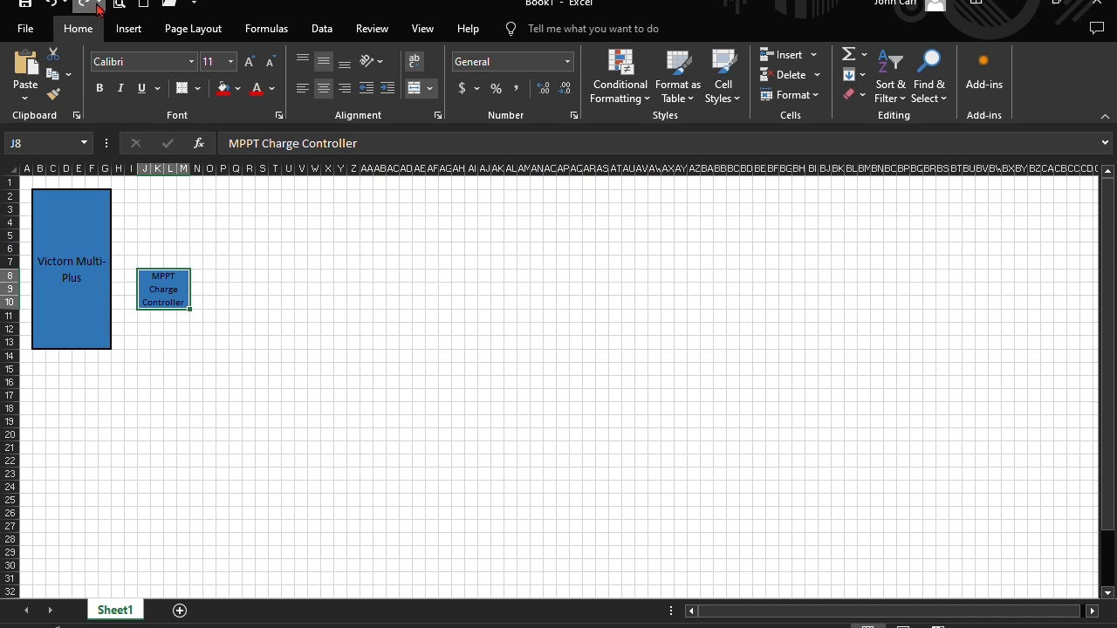
click(84, 5)
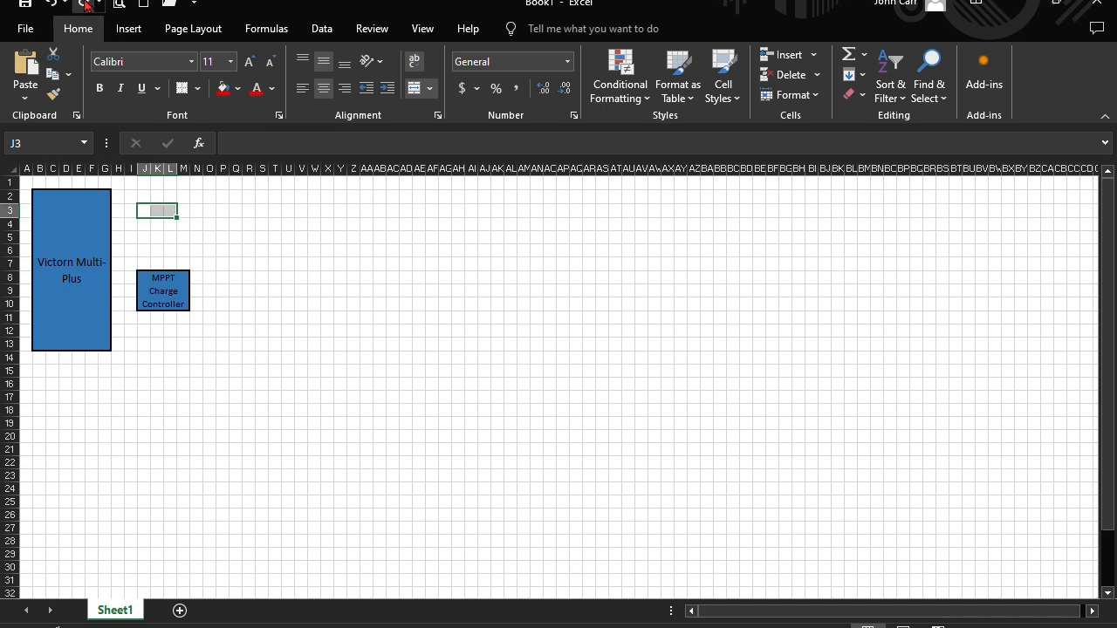
- Redo the edits that turn J3:L3 into a bordered blue block labelled "Cerbo" and merge P2:S4
click(85, 5)
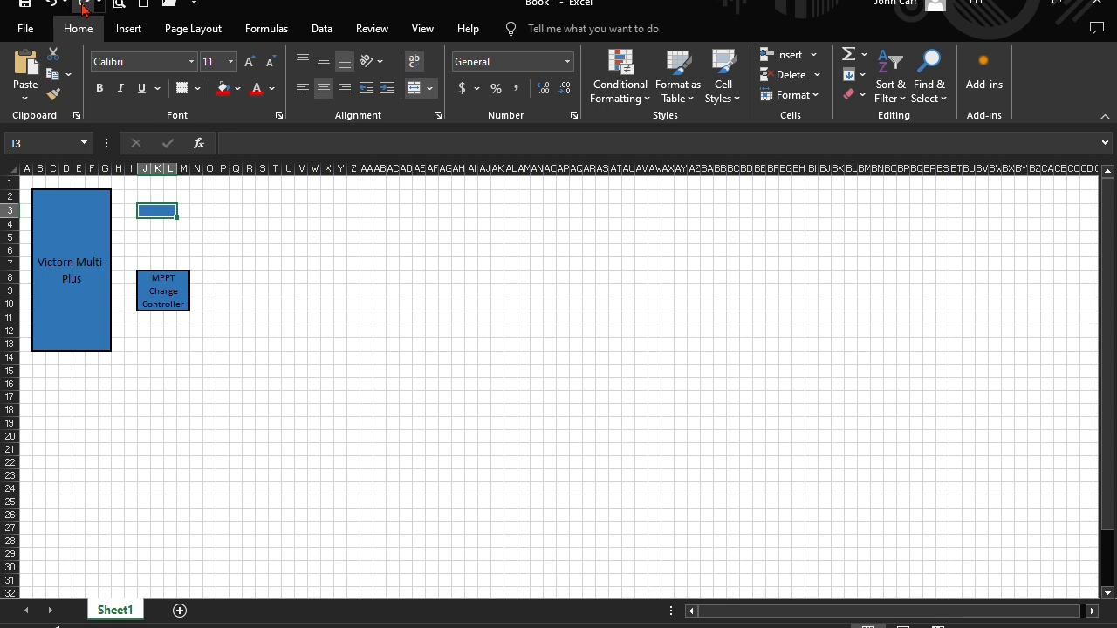
click(85, 5)
click(85, 5)
click(85, 5)
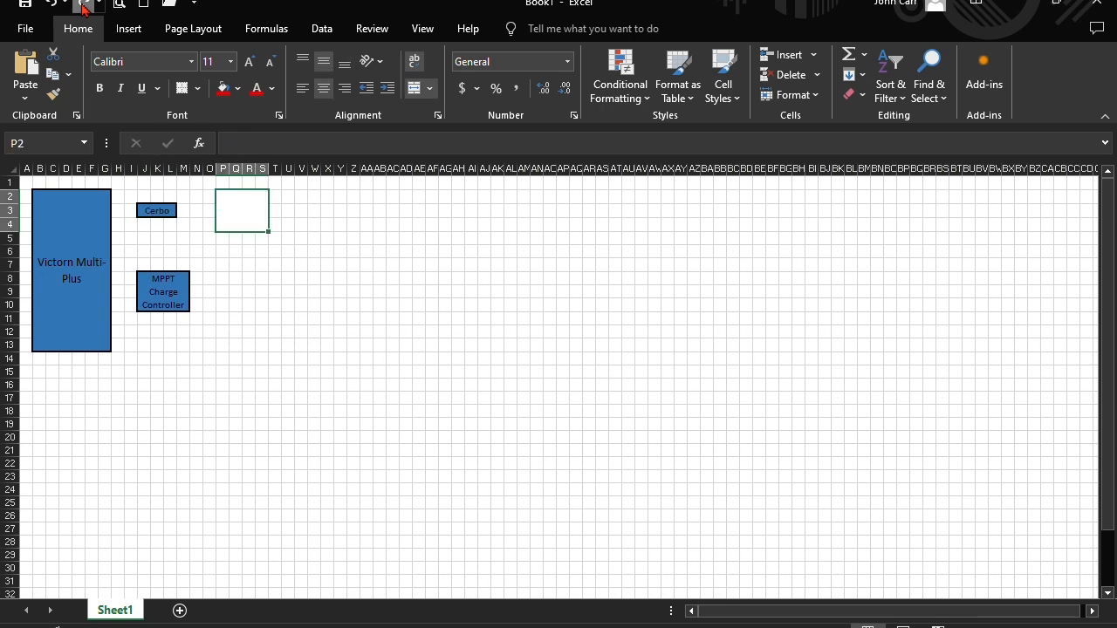
- Redo the bordered grey "Touch Screen Display" block in P2:S4 and the merge of B26:U30
click(84, 6)
click(85, 6)
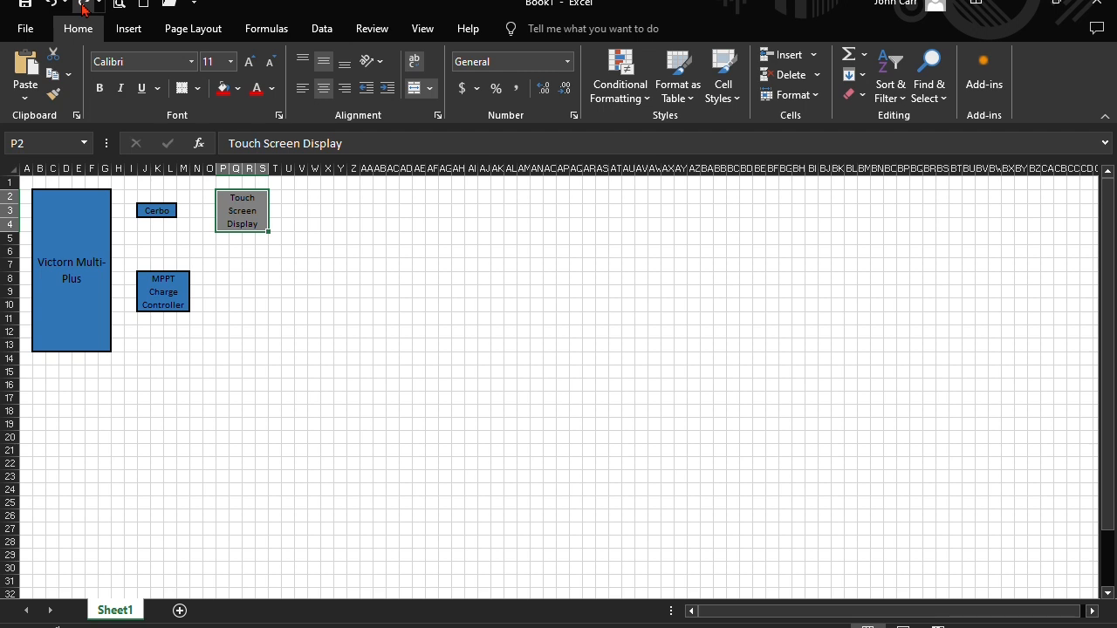
click(84, 6)
click(84, 5)
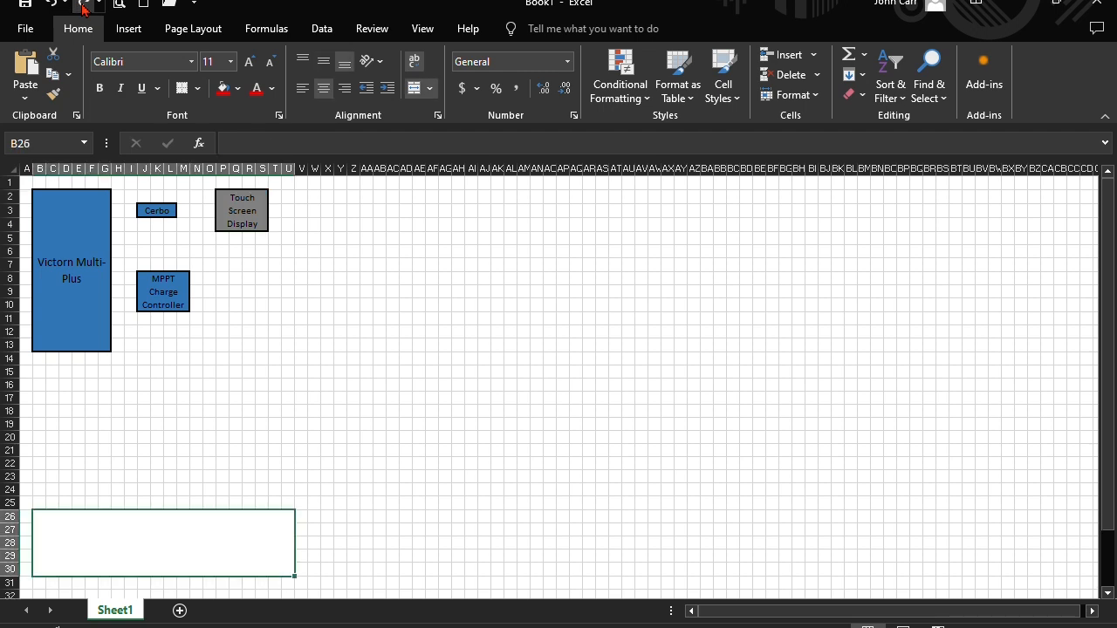
- Redo the centred 14-point "Battery Bank" label and outer border on B26:U30, plus the blue fill on B22:D22
click(85, 6)
click(85, 5)
click(85, 5)
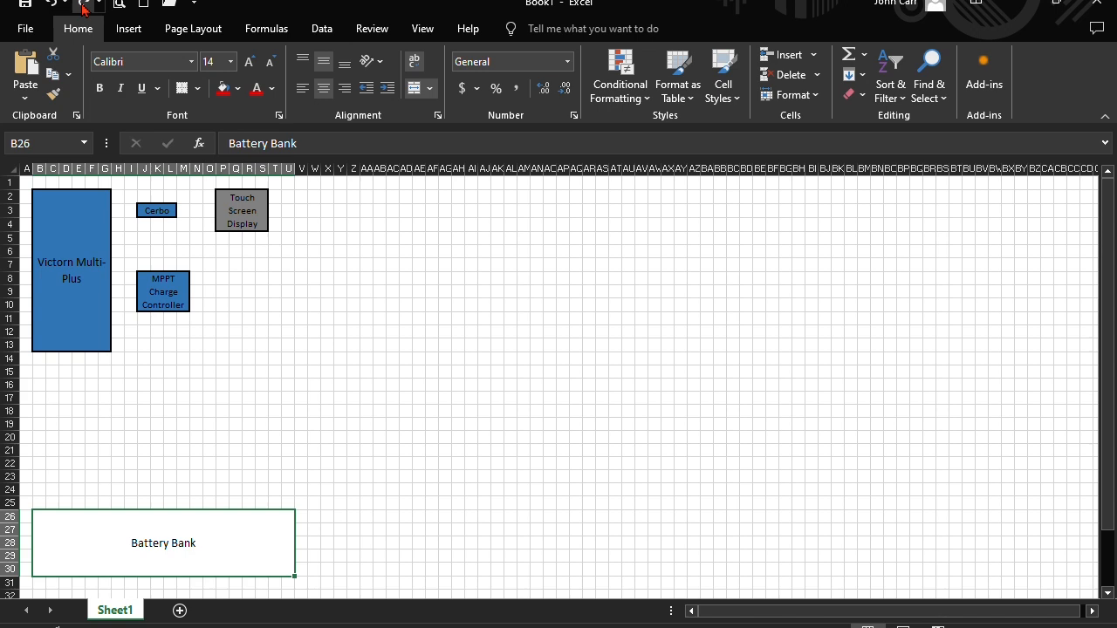
click(83, 5)
click(83, 5)
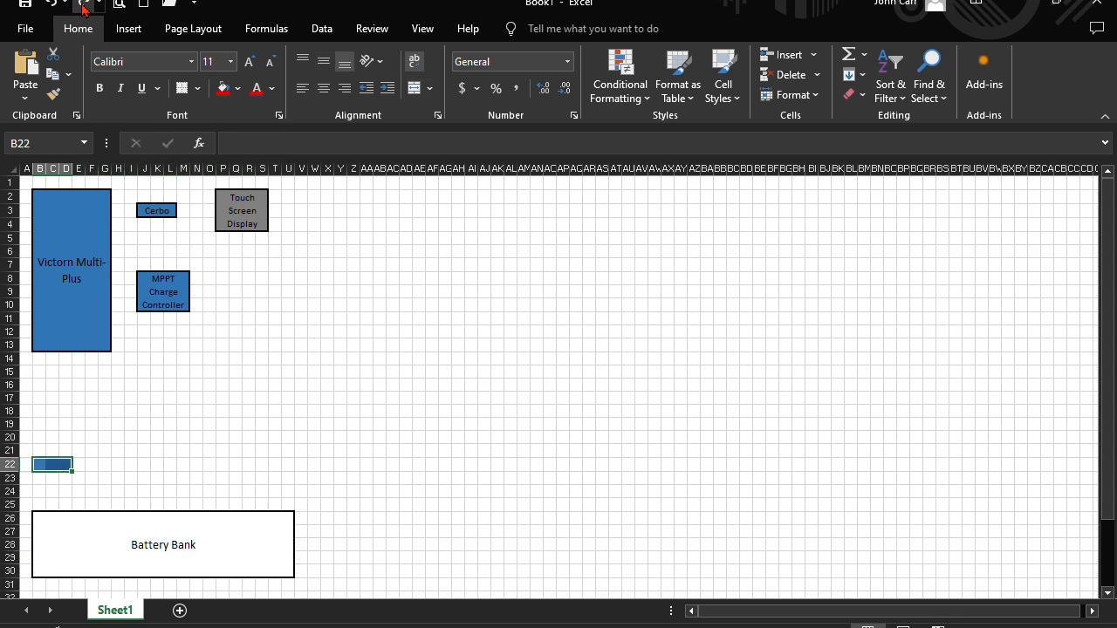
- Redo the merge, centred "Shunt" label and border that complete the blue block in B22:D22
click(83, 6)
click(82, 5)
click(83, 6)
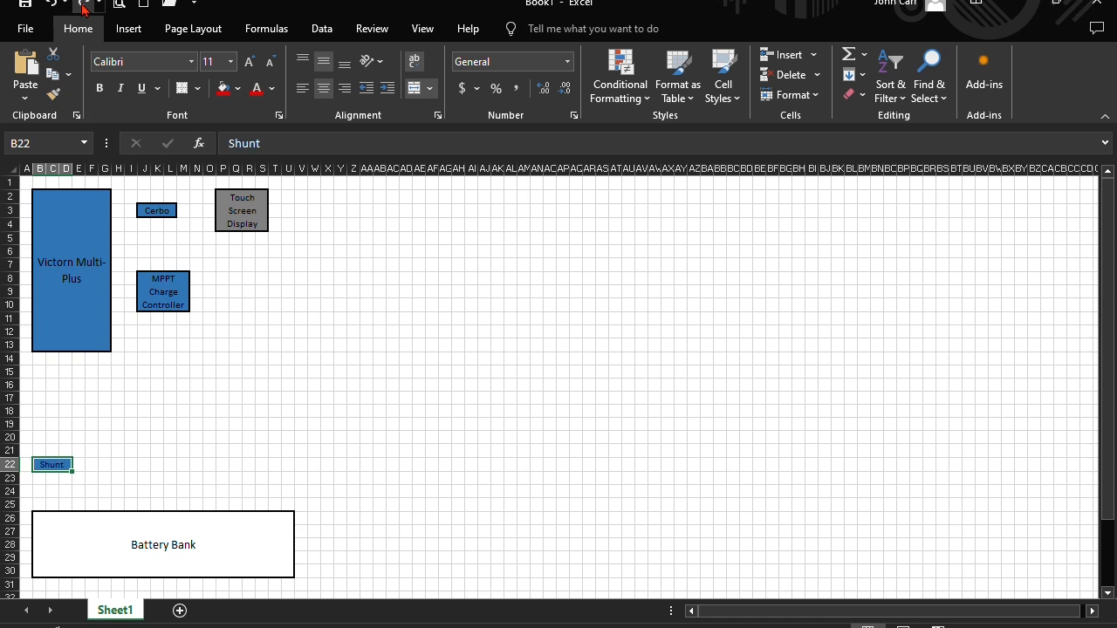
click(83, 5)
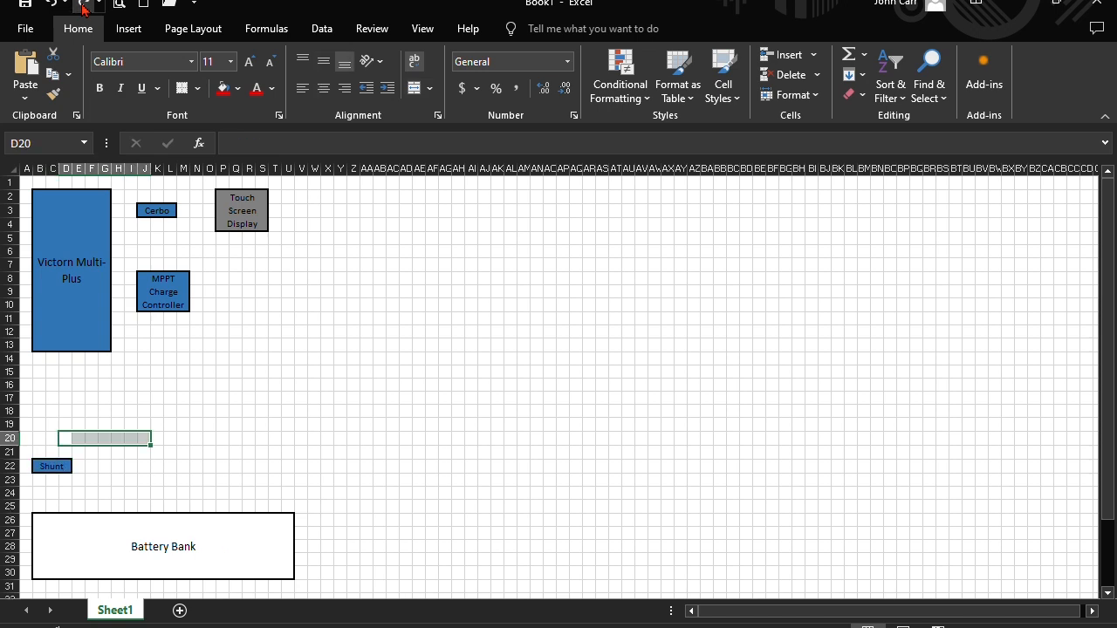
- Redo the black bus bar in D20:J20, the red bus bar in N20:T20 and the black battery cable in C23:C25
click(83, 5)
click(83, 5)
click(82, 5)
click(83, 5)
click(83, 5)
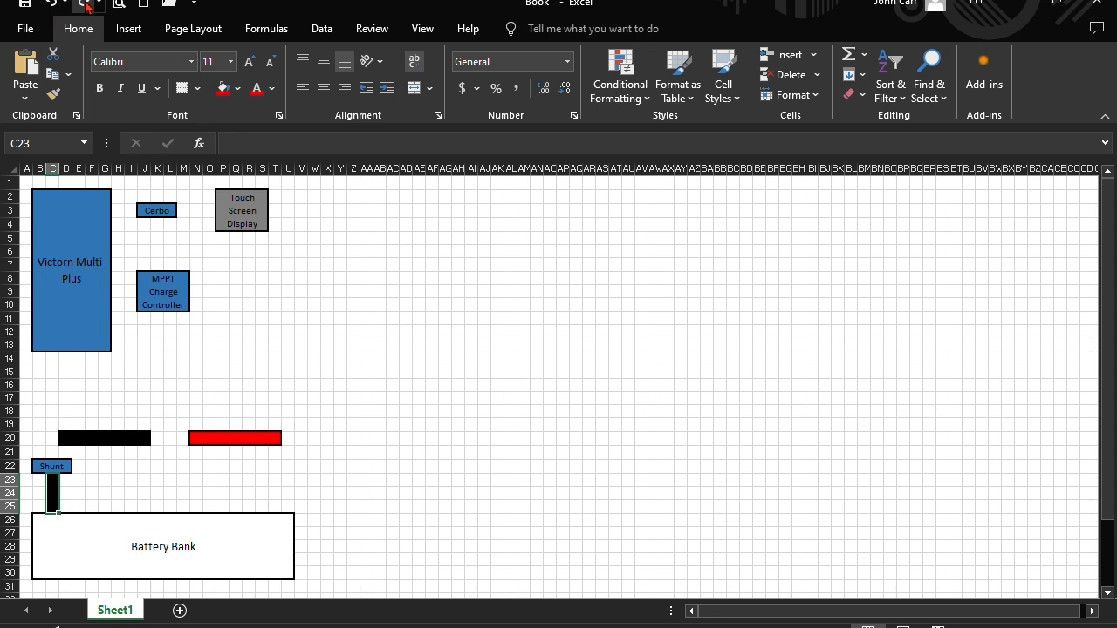
- Redo the black cable fills linking the shunt, the black bus bar and the Multi-Plus through D21, C14:C18 and D18:D19
click(86, 6)
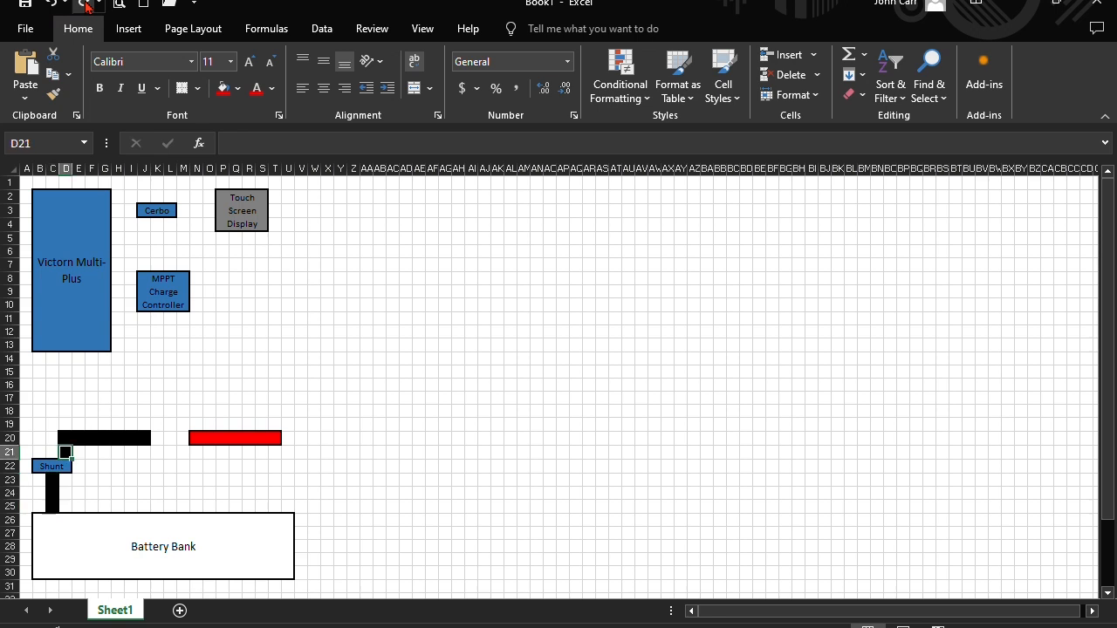
click(87, 6)
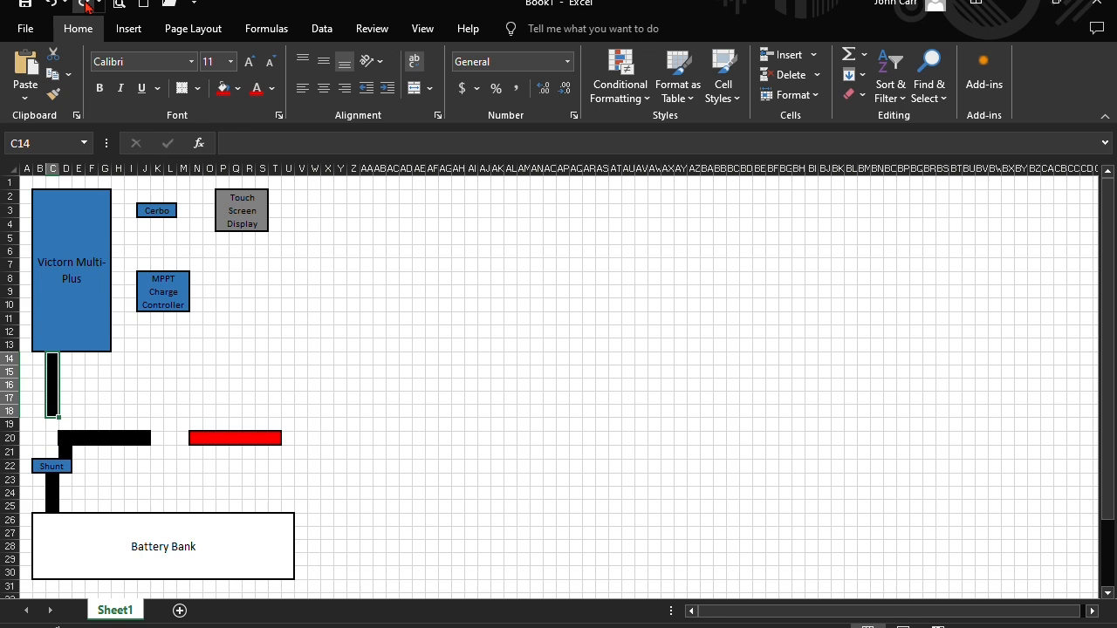
click(87, 6)
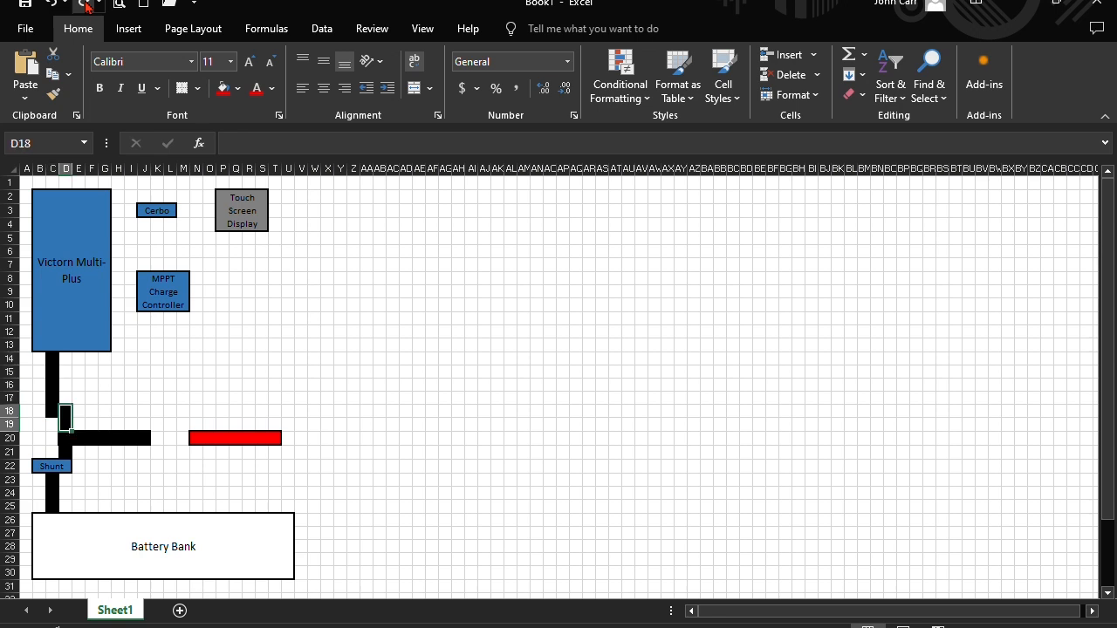
click(86, 7)
- Redo the red cables from the Multi-Plus to the red bus bar and down S21:S25 to the battery, extending the bar to M20
click(87, 6)
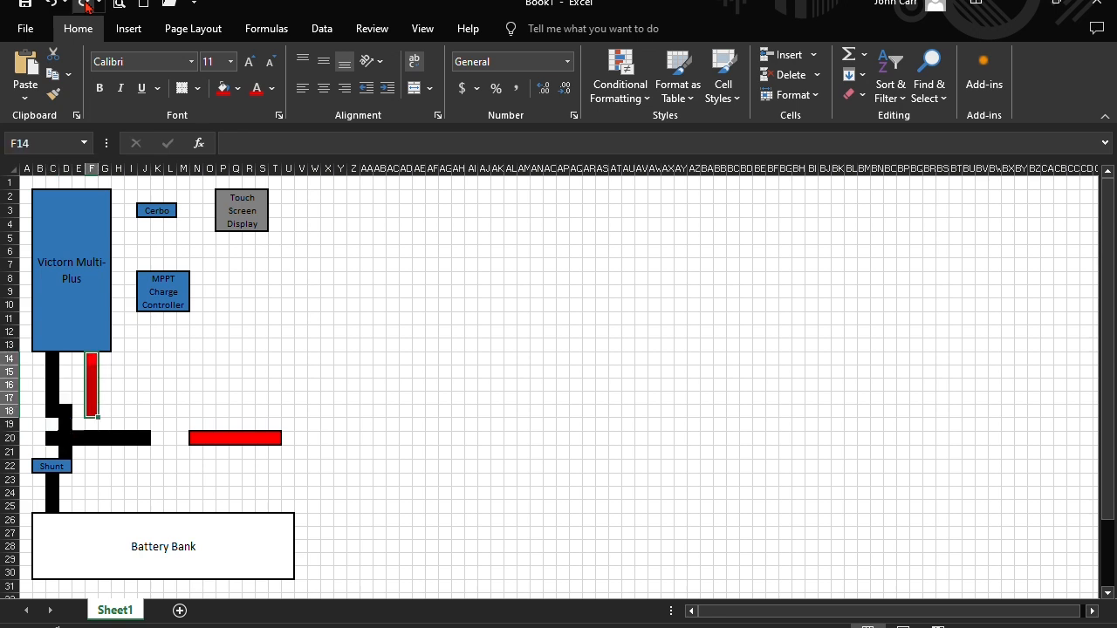
click(86, 6)
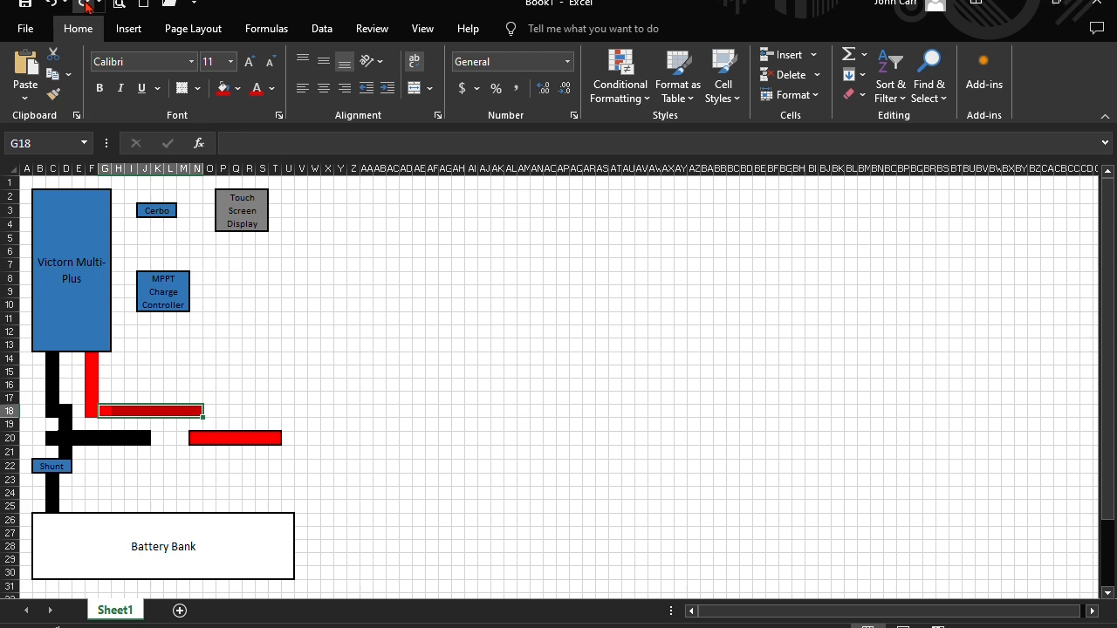
click(86, 7)
click(86, 6)
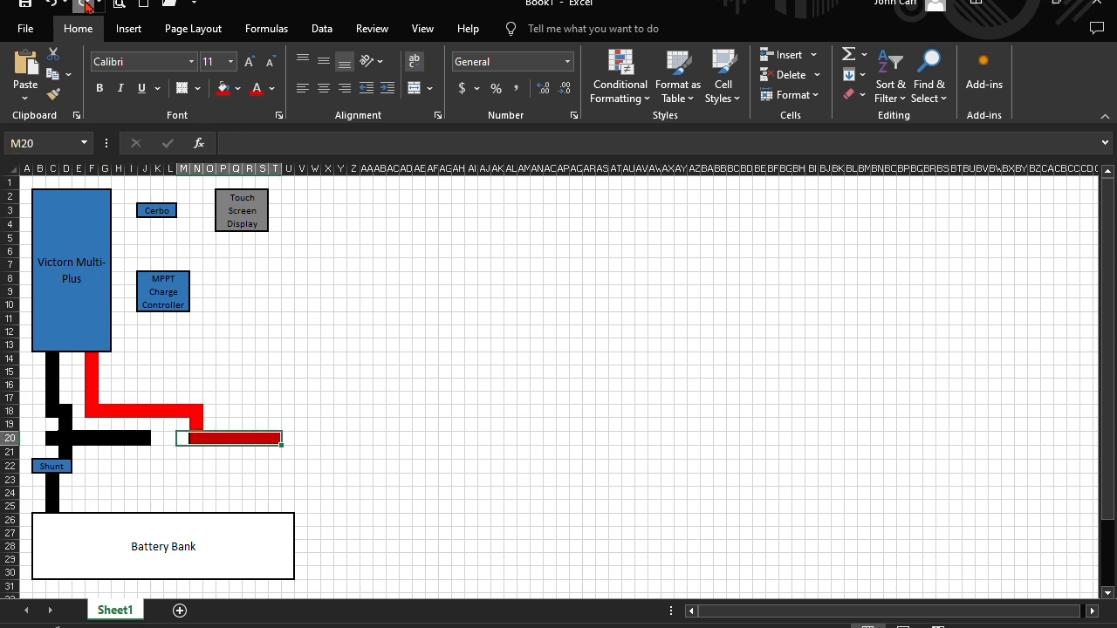
click(86, 6)
click(86, 6)
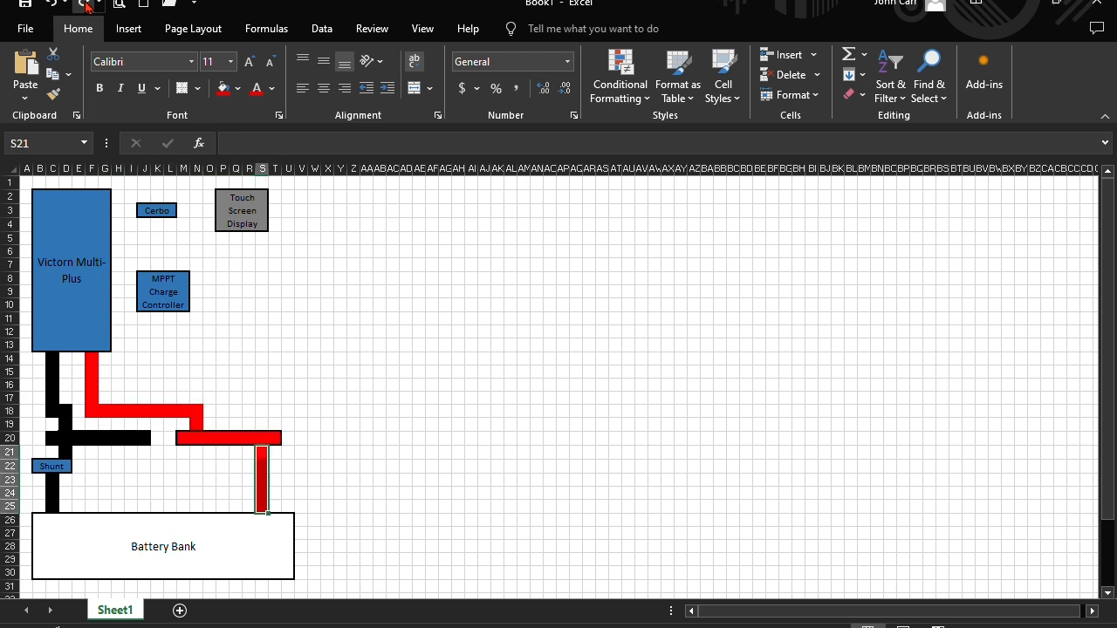
click(86, 7)
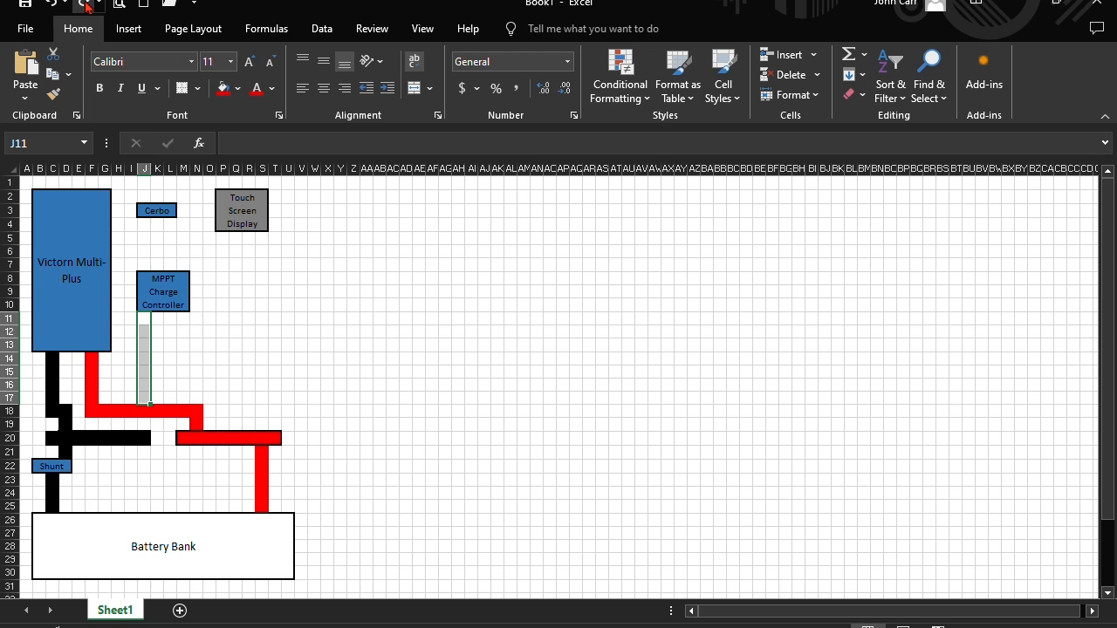
- Redo the thin black and red border lines wiring the MPPT Charge Controller to the black and red bus bars
click(86, 7)
click(86, 6)
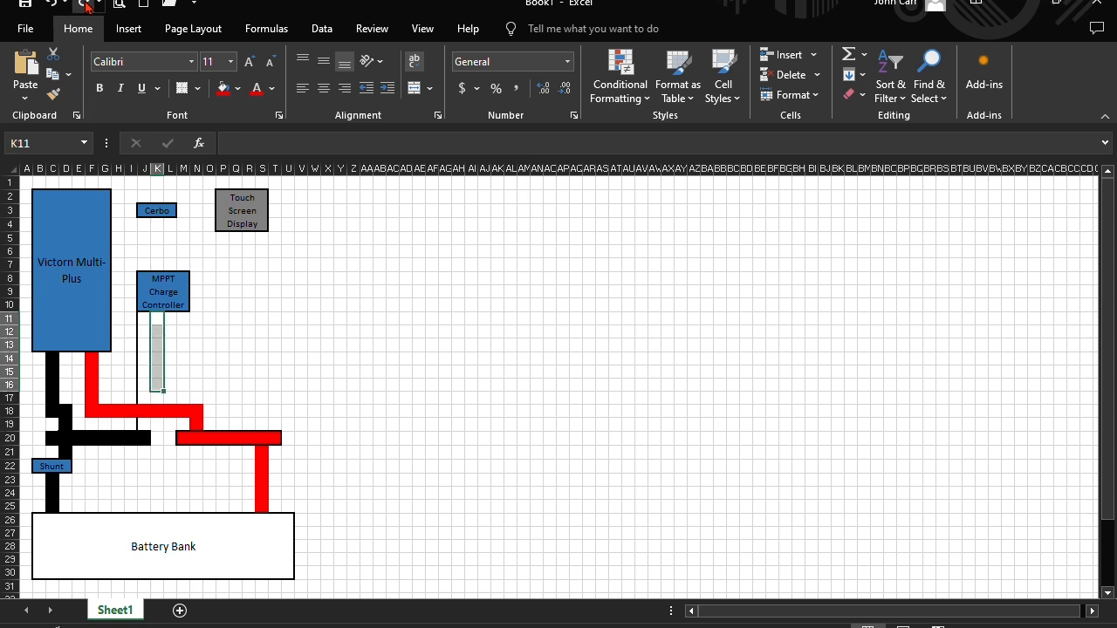
click(87, 6)
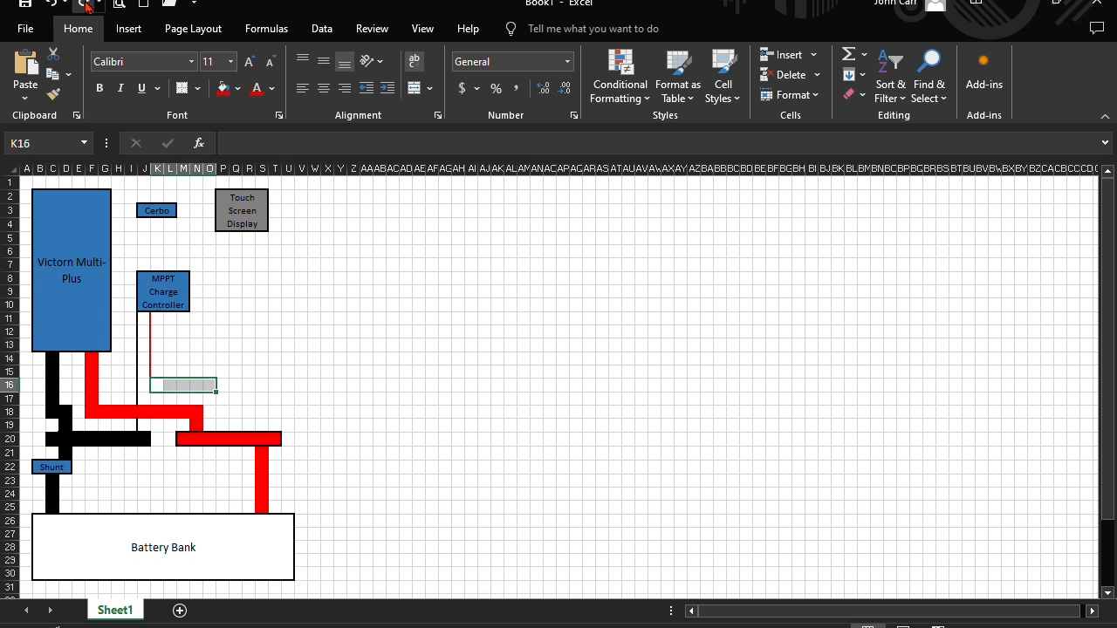
click(86, 6)
click(86, 7)
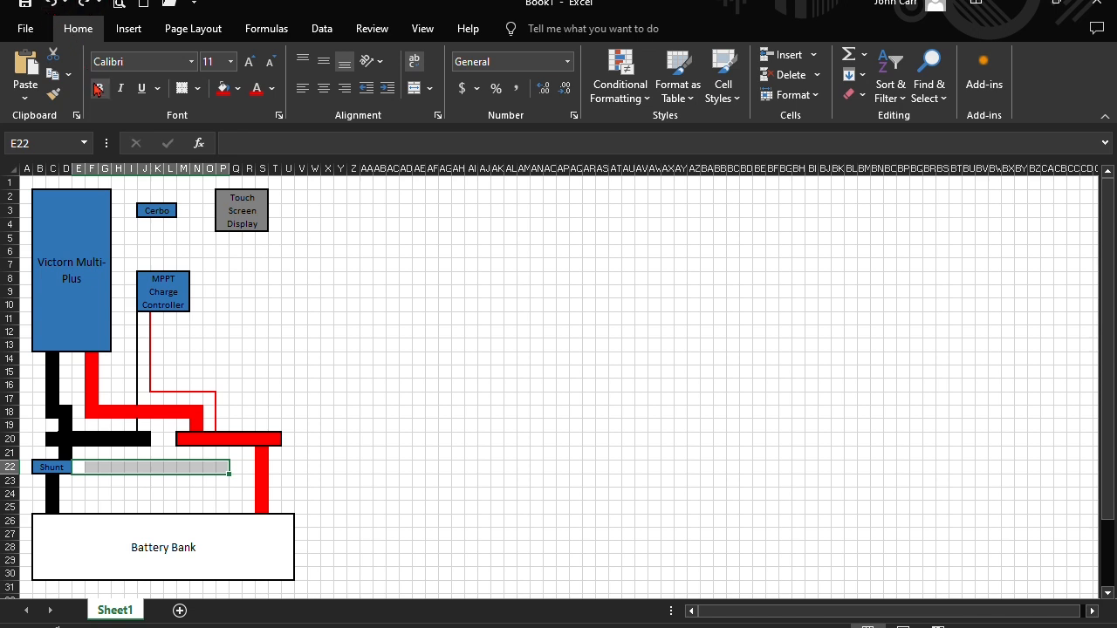
- Redo the purple border line running from the shunt along row 22, up column P and across row 6 to column L
click(315, 293)
key(Home)
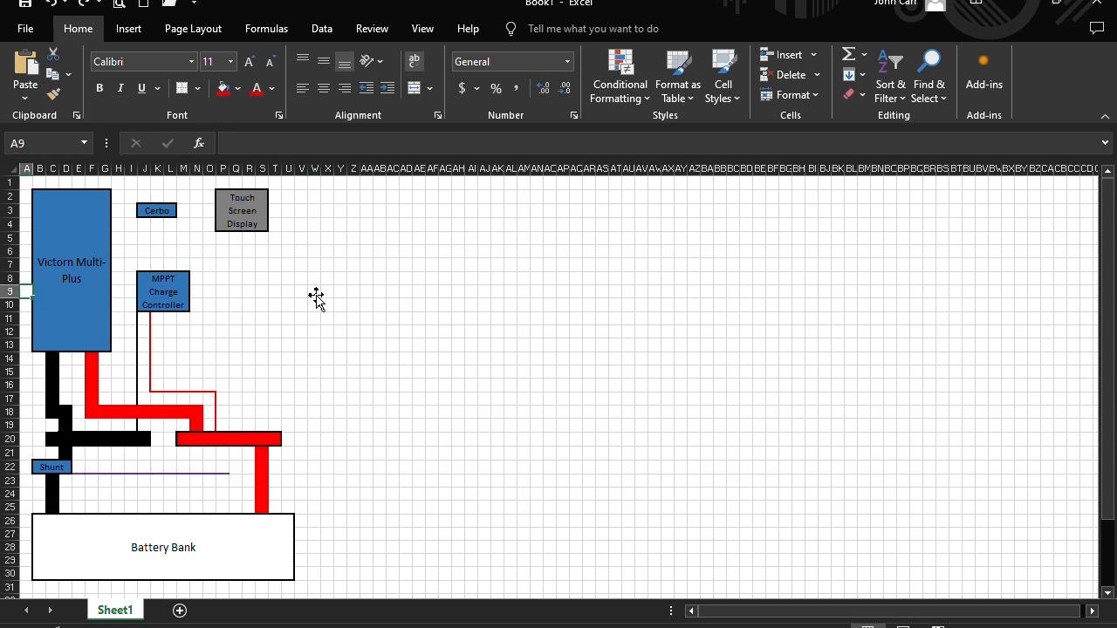
click(90, 5)
click(90, 4)
click(89, 4)
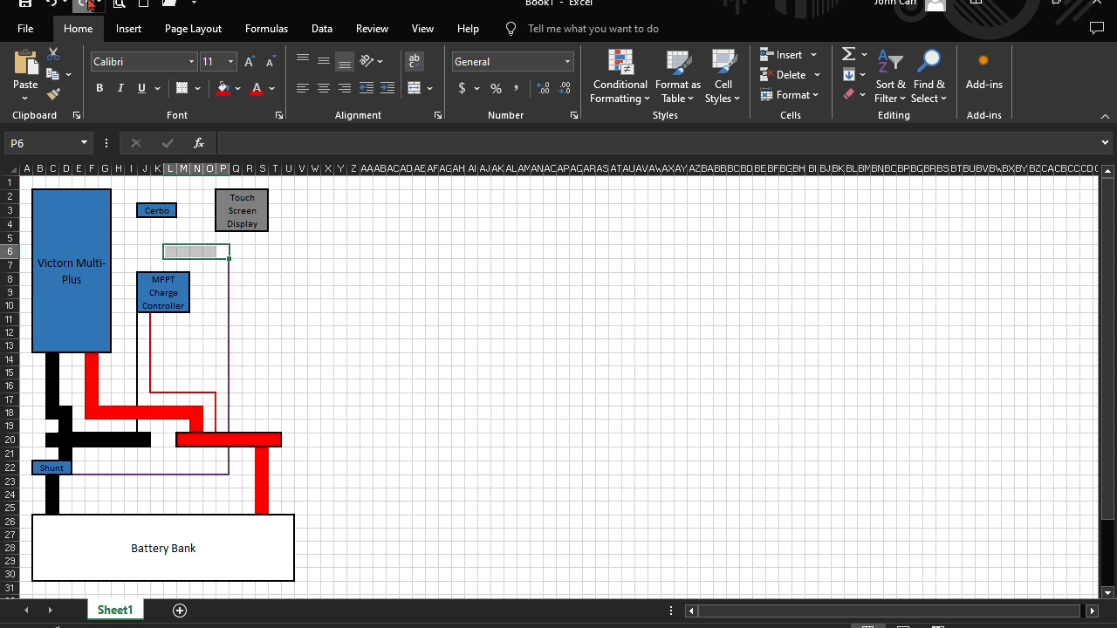
click(90, 5)
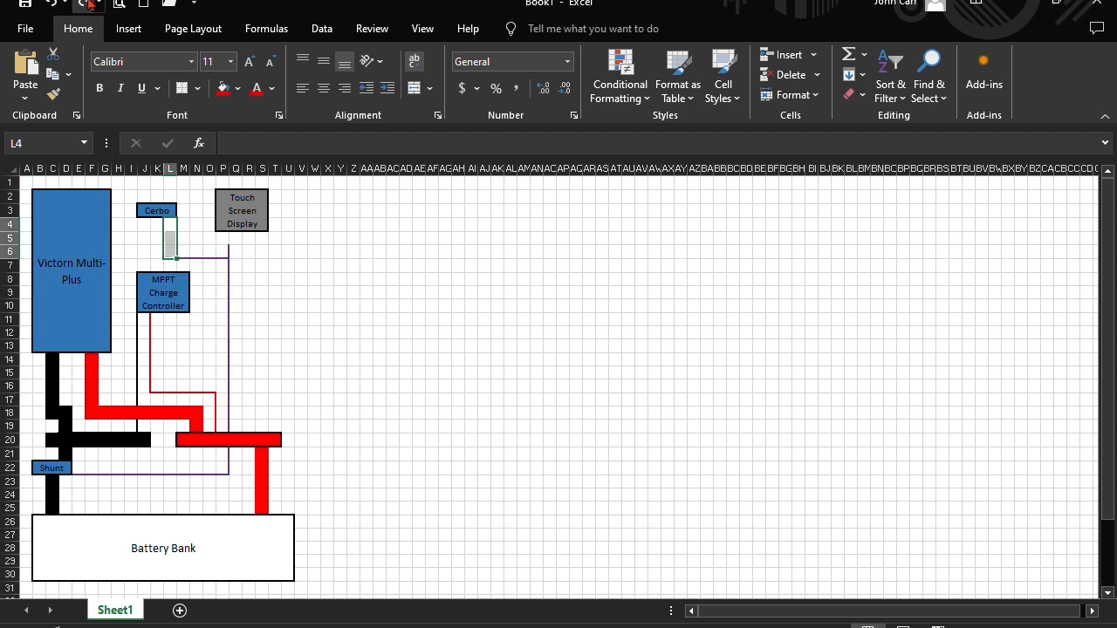
- Redo the purple border lines that connect the row 6 line up to the Cerbo and the Cerbo to the Touch Screen Display
click(90, 4)
click(90, 5)
click(89, 5)
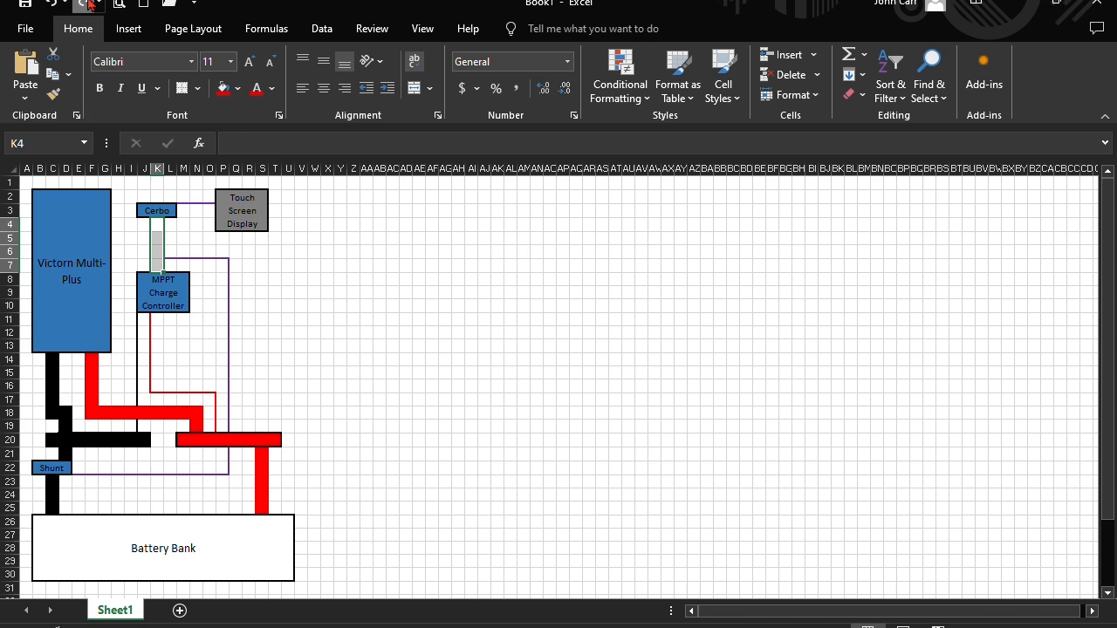
- Redo the purple border lines connecting the Cerbo to the MPPT Charge Controller and the Multi-Plus
click(90, 5)
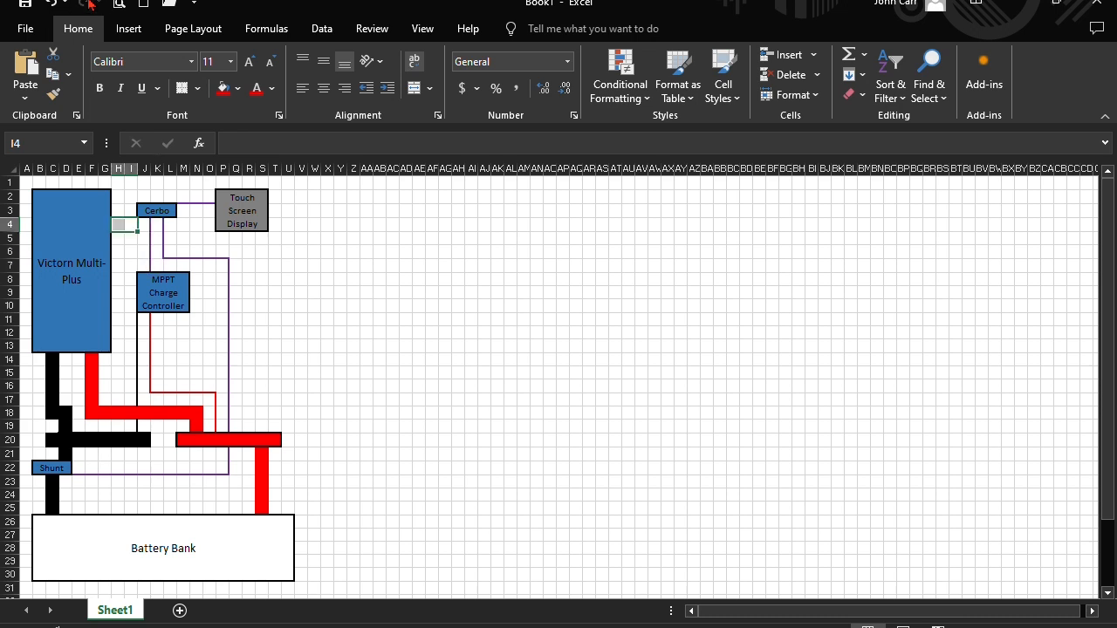
click(381, 320)
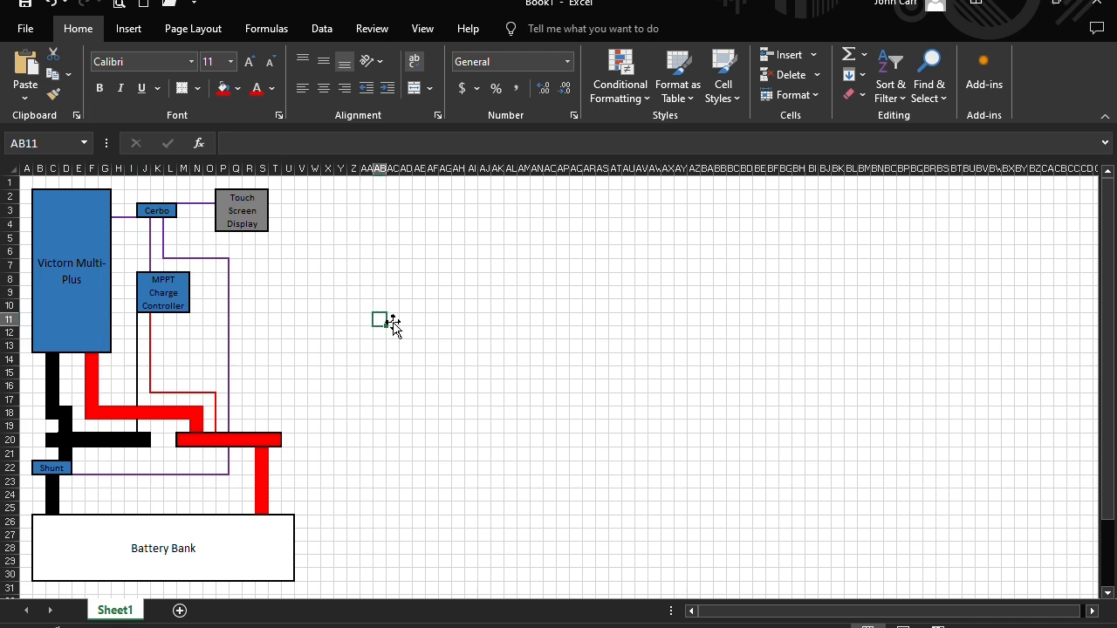
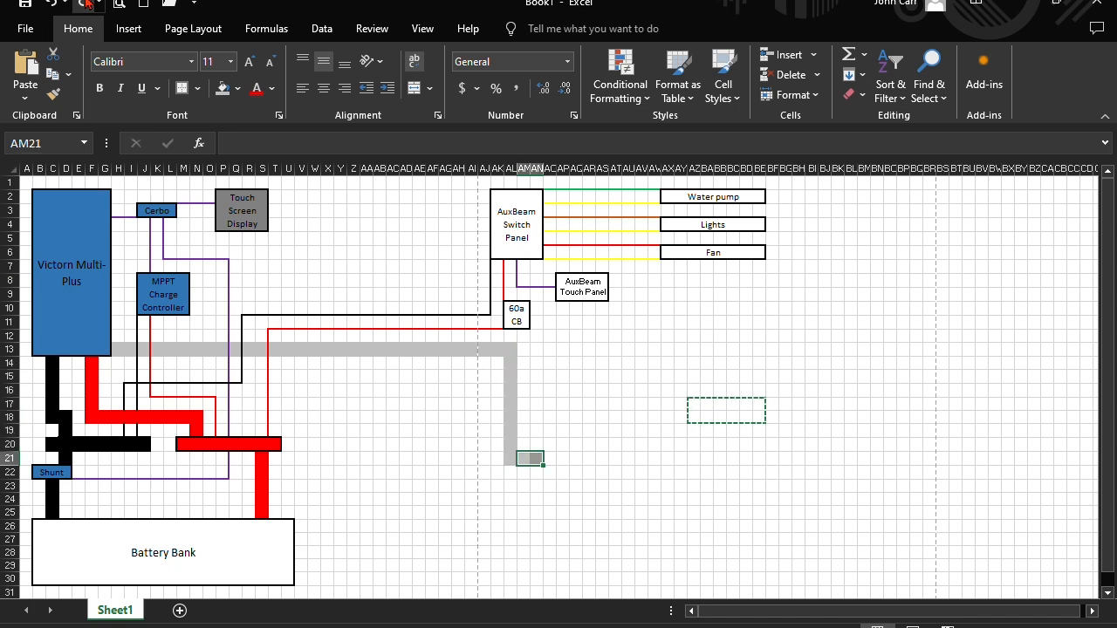
- Redo the end of the grey cable in row 21 and the bordered 120VAC Load Center box at AO16:AU27
click(86, 4)
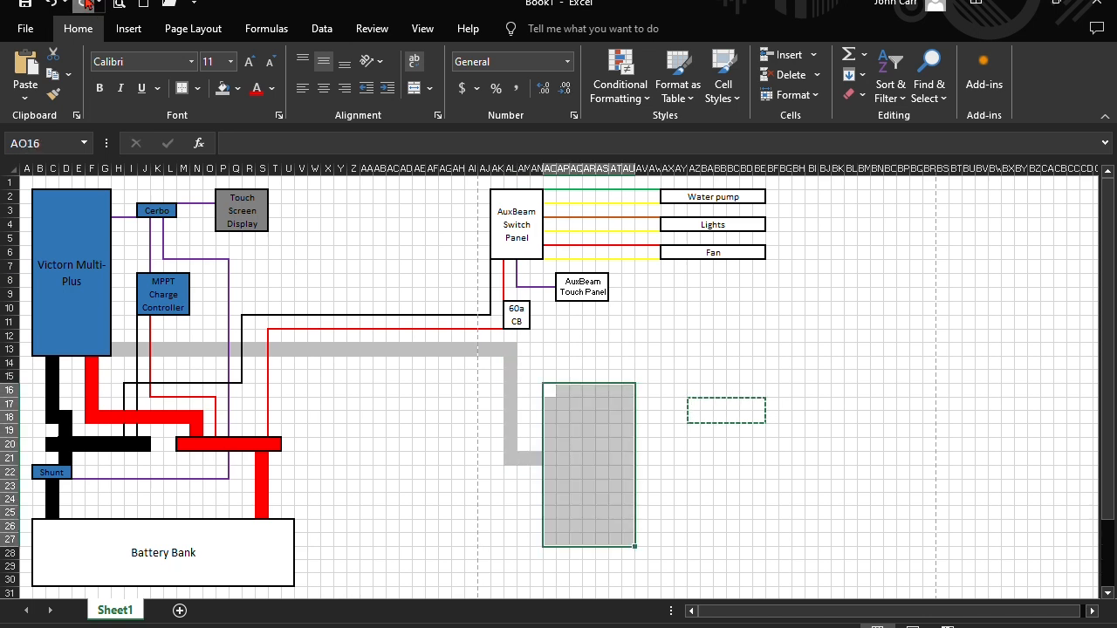
click(86, 3)
click(87, 4)
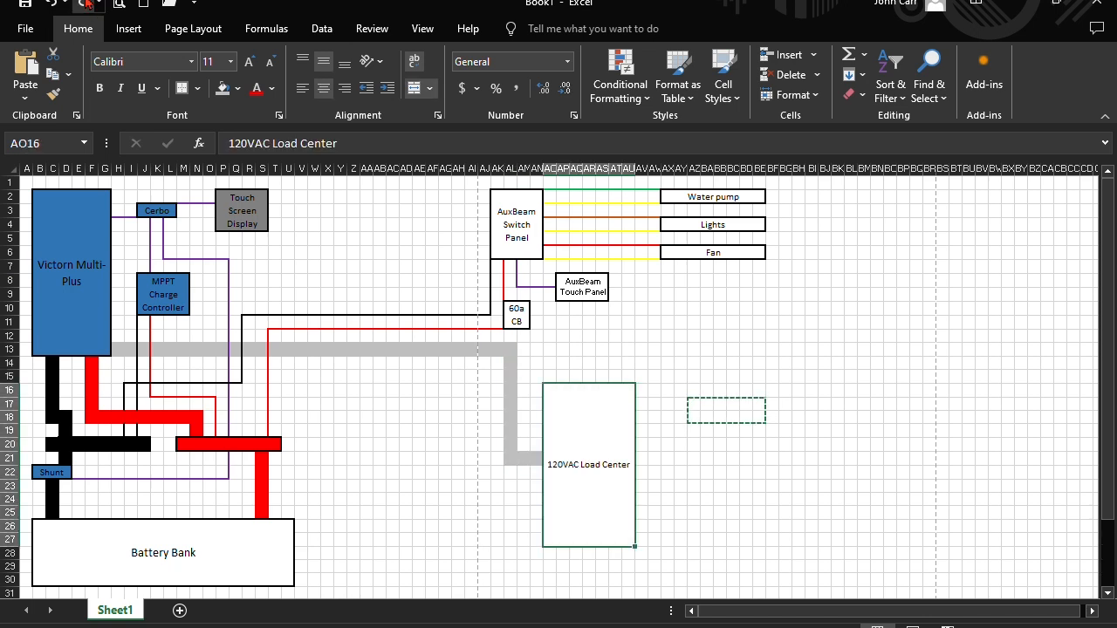
- Redo the three empty bordered load boxes starting at AZ17, AZ21 and AZ25 beside the 120VAC Load Center
click(86, 3)
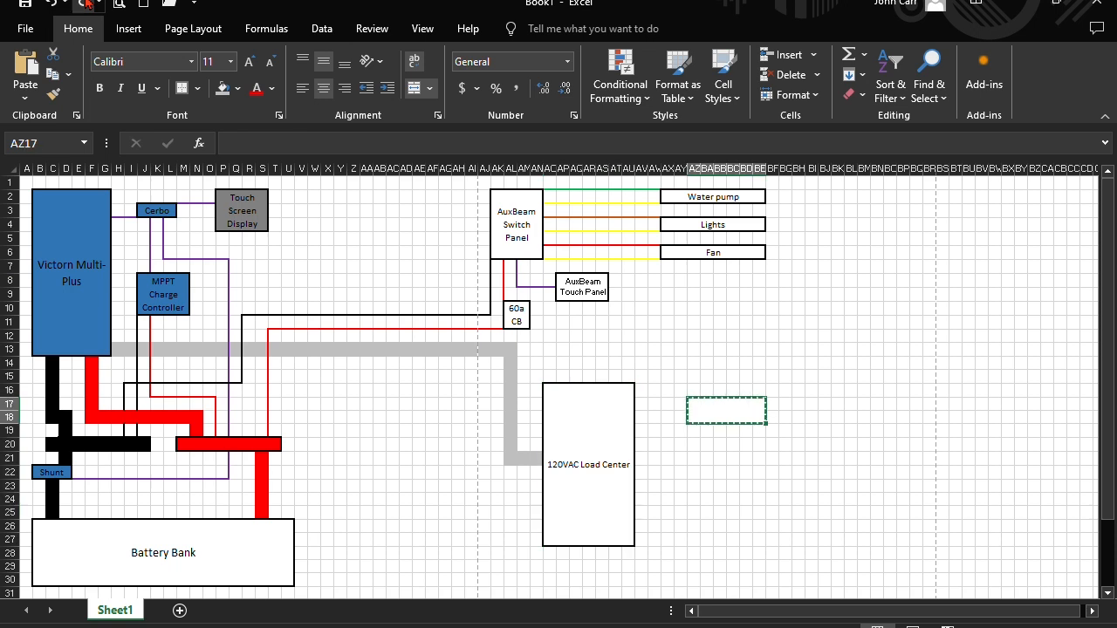
click(86, 3)
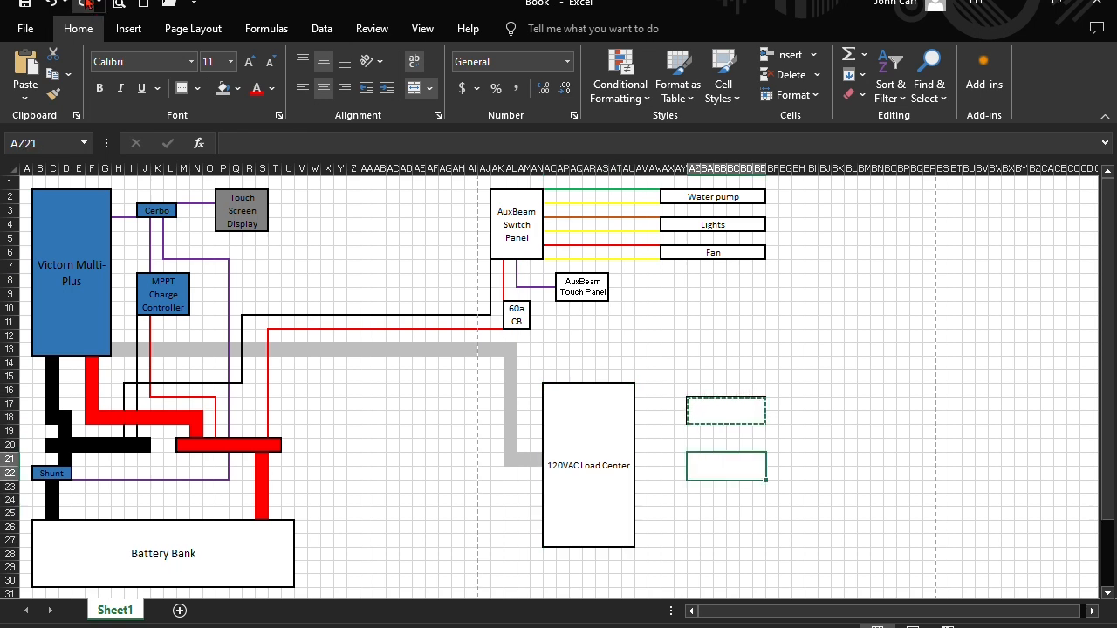
click(86, 4)
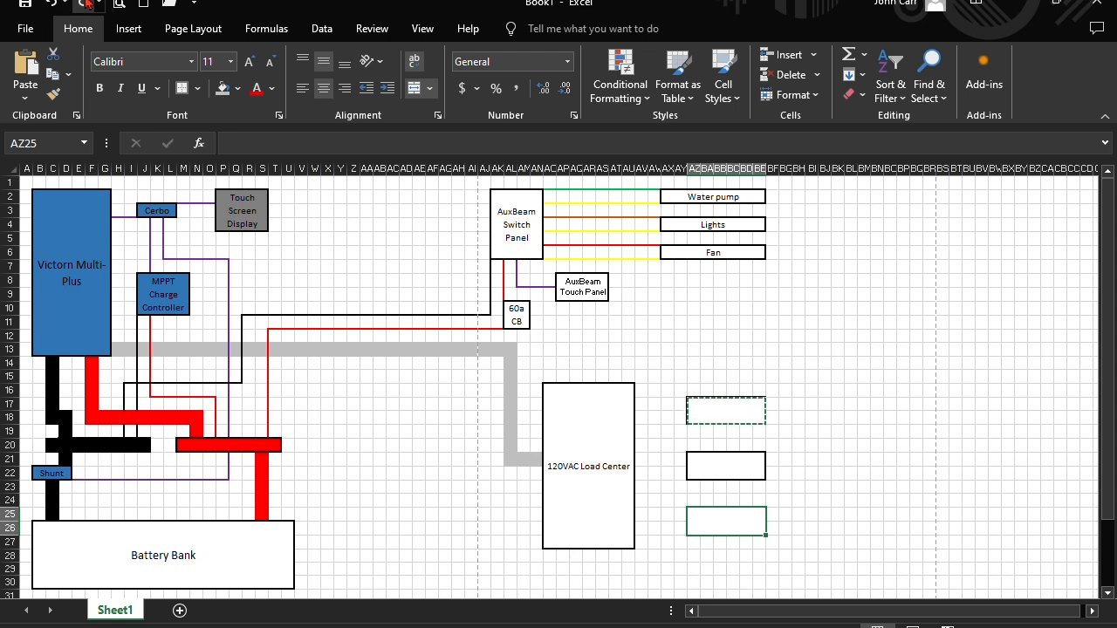
- Redo the black and cream border lines wiring the 120VAC Load Center to the three load boxes
click(87, 3)
click(86, 3)
click(86, 3)
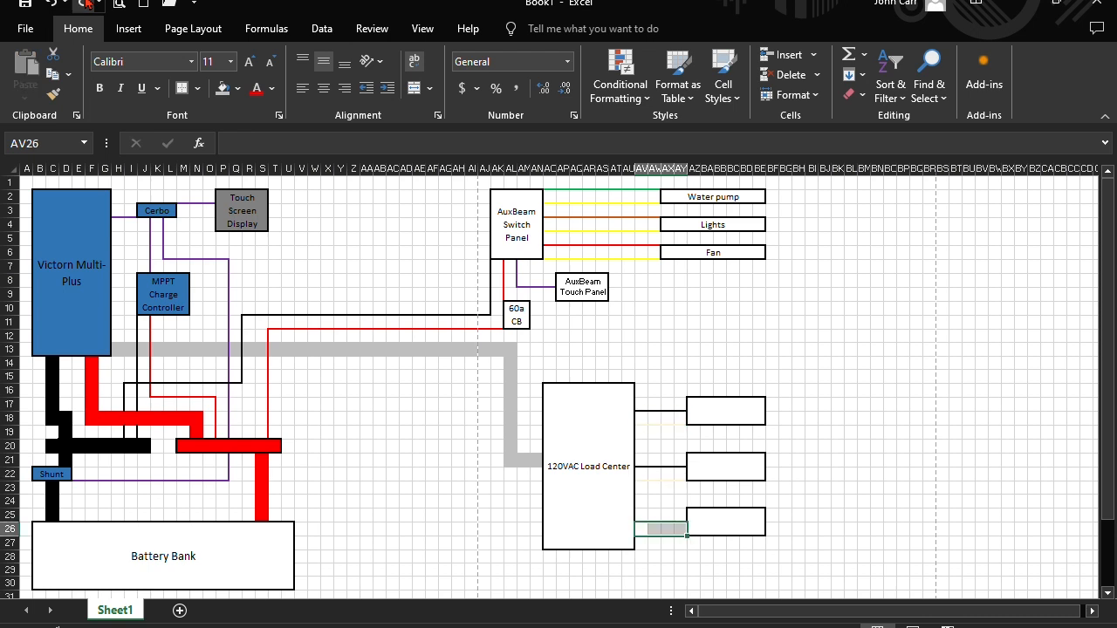
- Redo the labels A/C, Fridge and Outlet in the three 120VAC load boxes
click(87, 3)
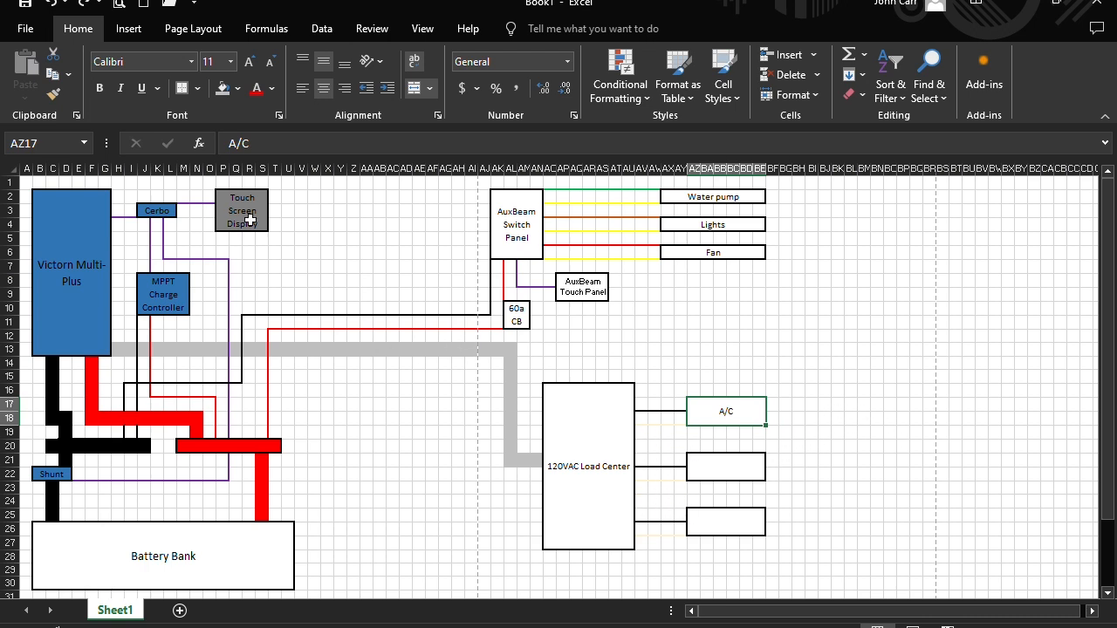
click(84, 3)
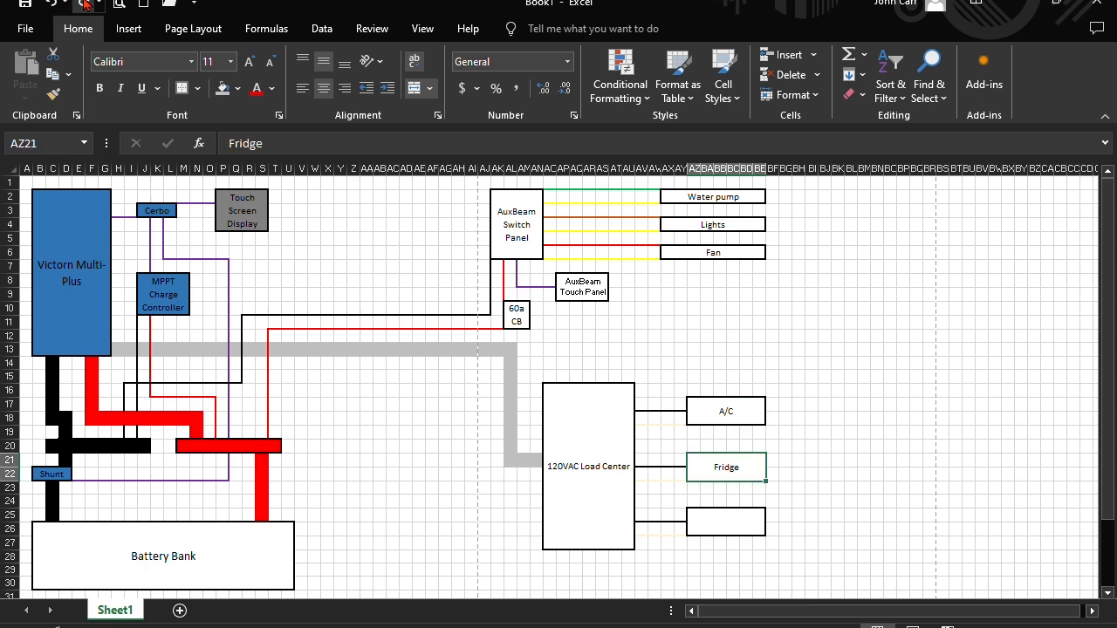
click(84, 3)
- Redo the 300a CB box at R23:T24 on the red cable above the Battery Bank
click(85, 3)
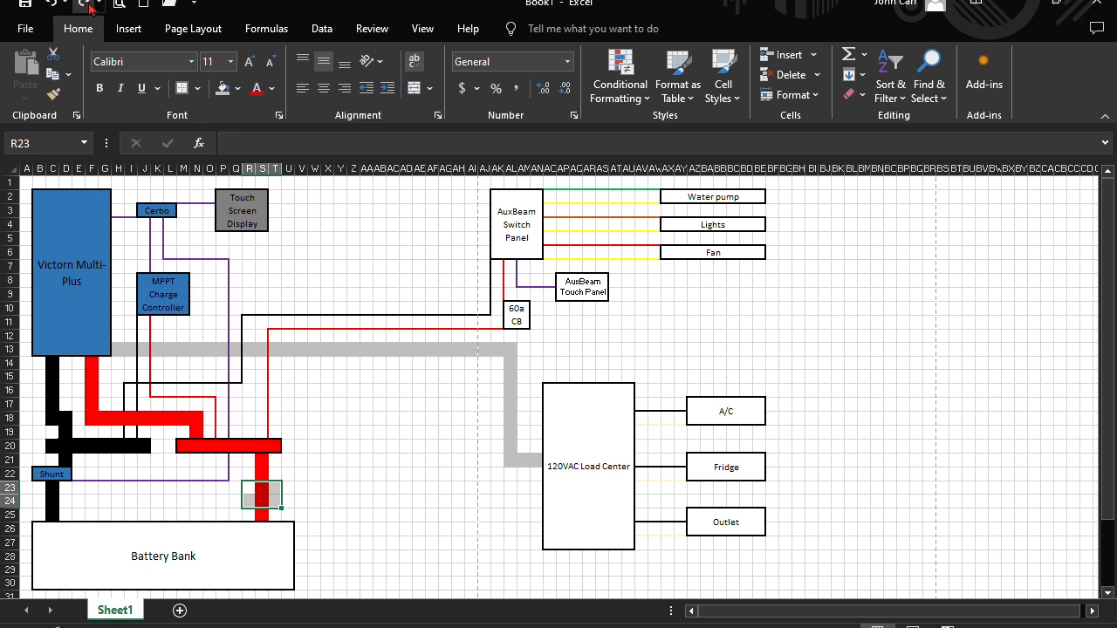
click(87, 6)
- Redo inserting ten columns at column A, and the Shore Power Plug box at F11:H13 with its grey cable to the Multi-Plus
click(87, 5)
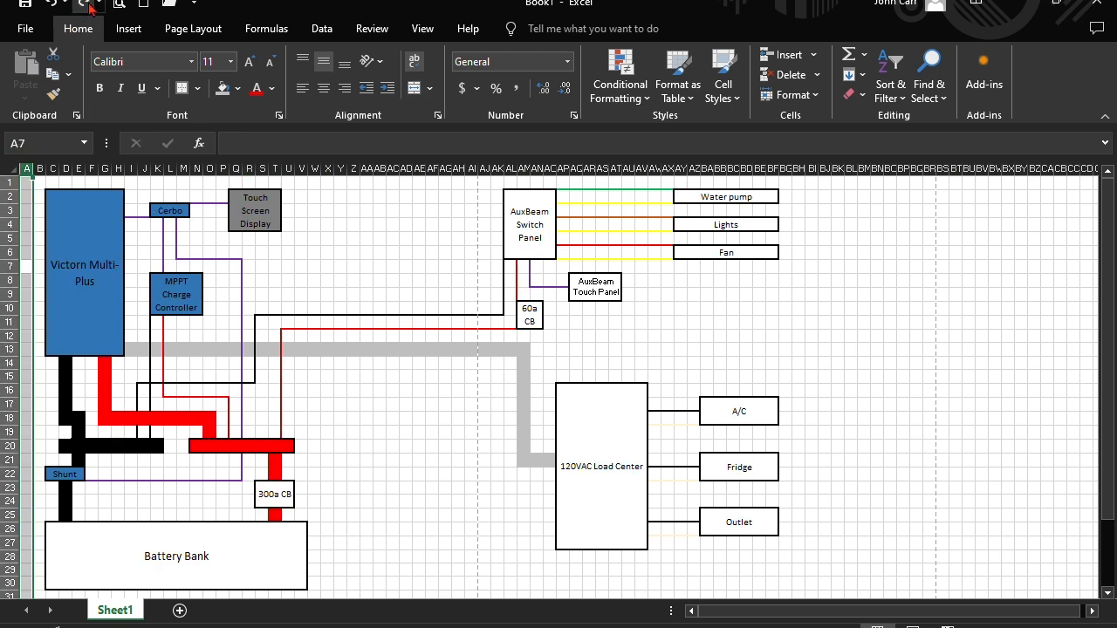
click(87, 6)
click(88, 5)
click(87, 5)
click(88, 6)
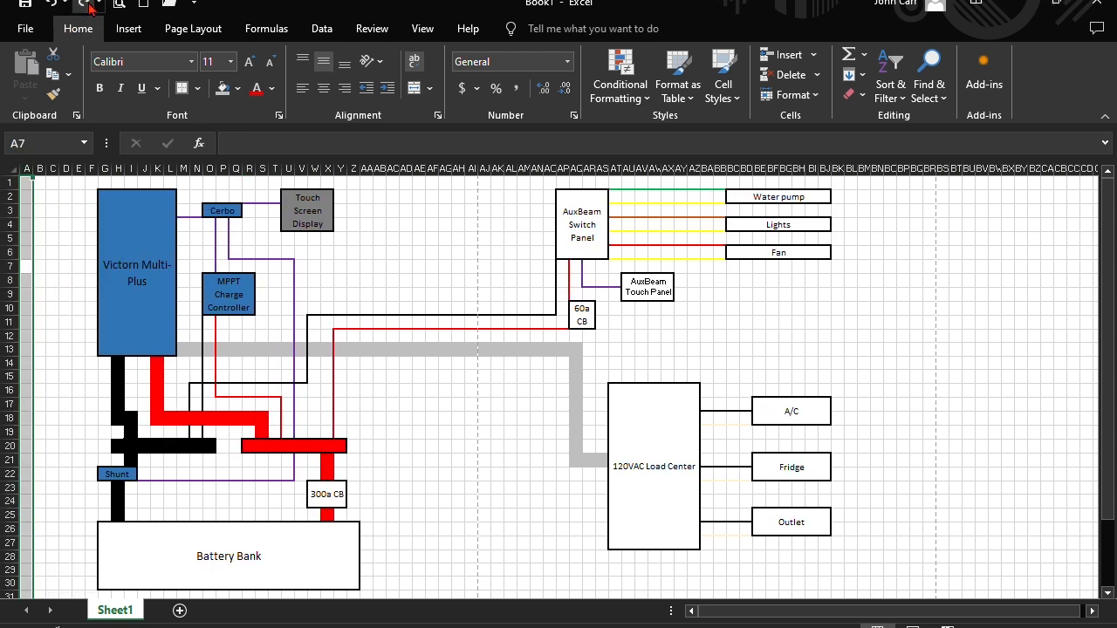
click(87, 5)
click(88, 6)
click(88, 5)
click(87, 5)
click(87, 5)
click(87, 5)
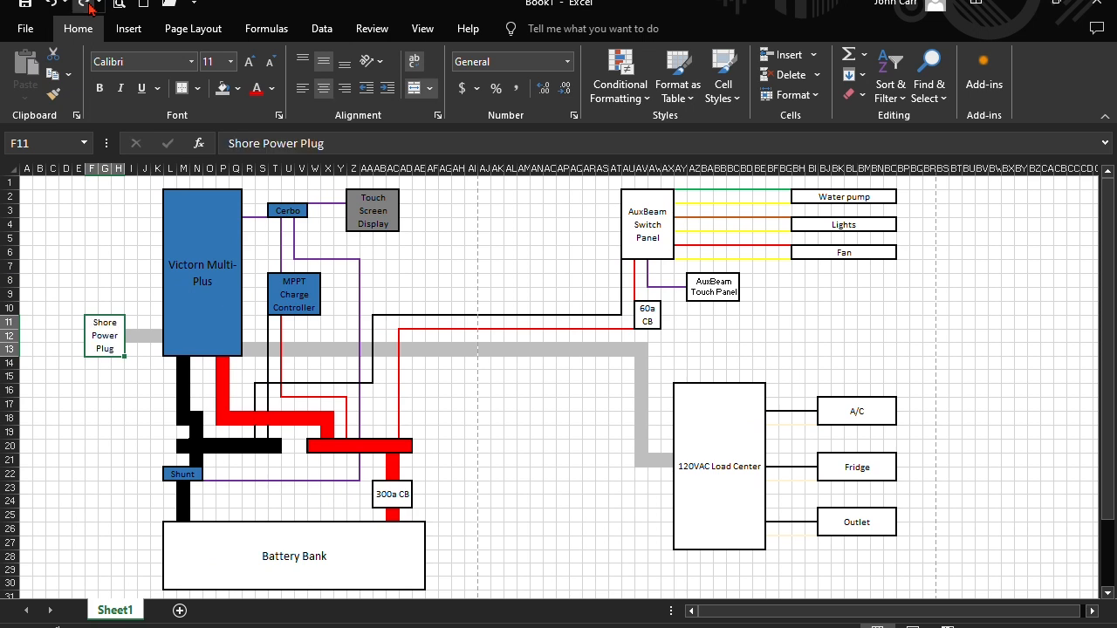
- Redo the PV Array / Solar Panels box at B2:J9 and its red and black lines to the MPPT Charge Controller
click(87, 5)
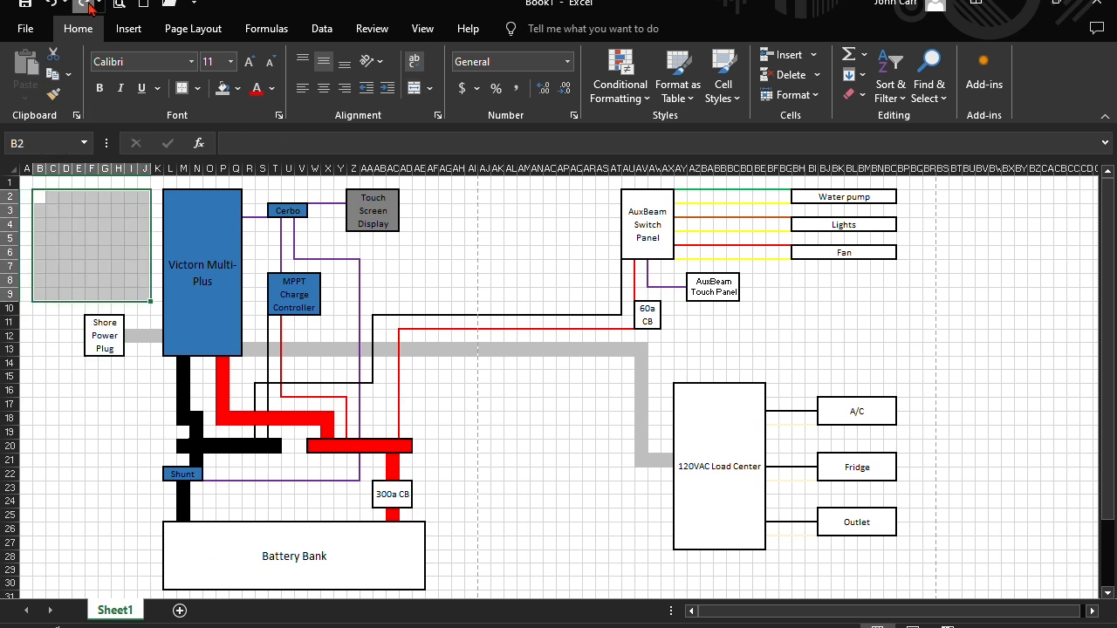
click(87, 5)
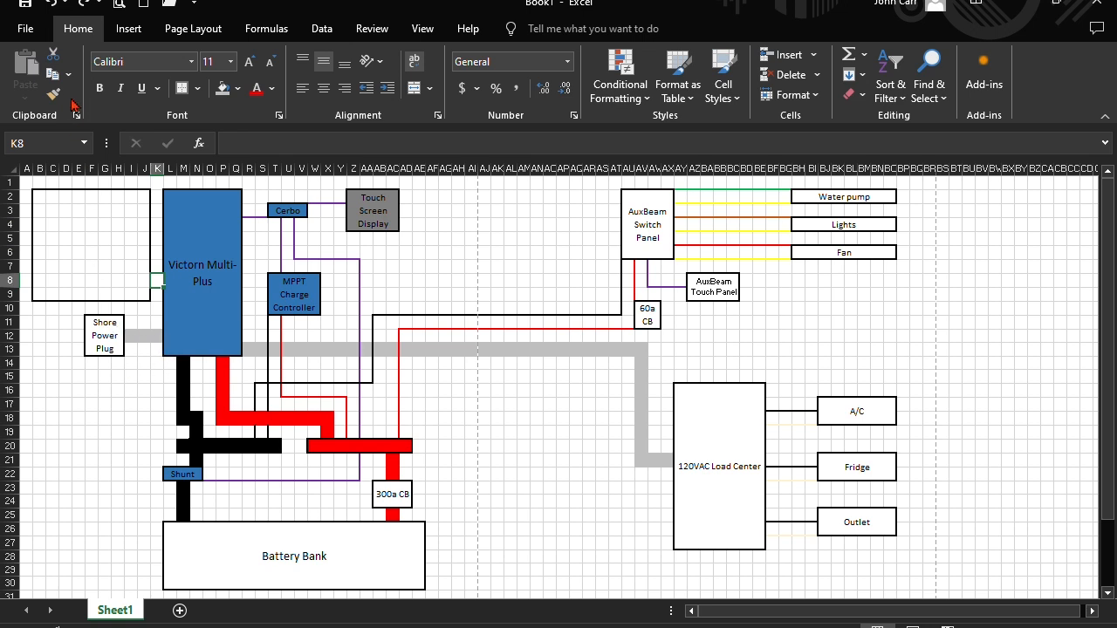
click(83, 4)
click(85, 3)
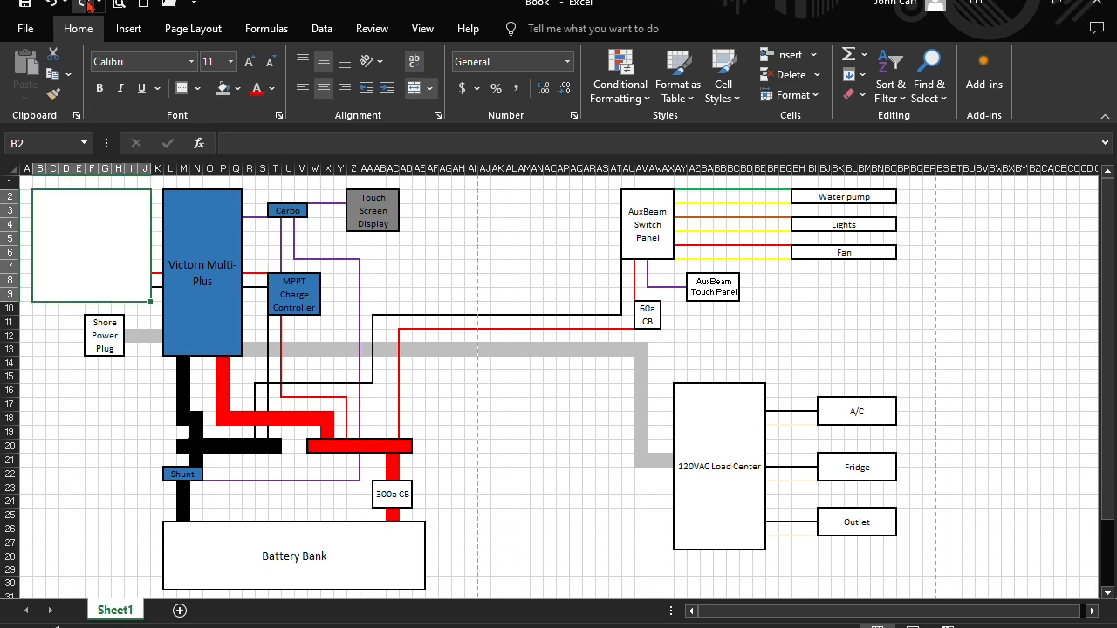
click(87, 4)
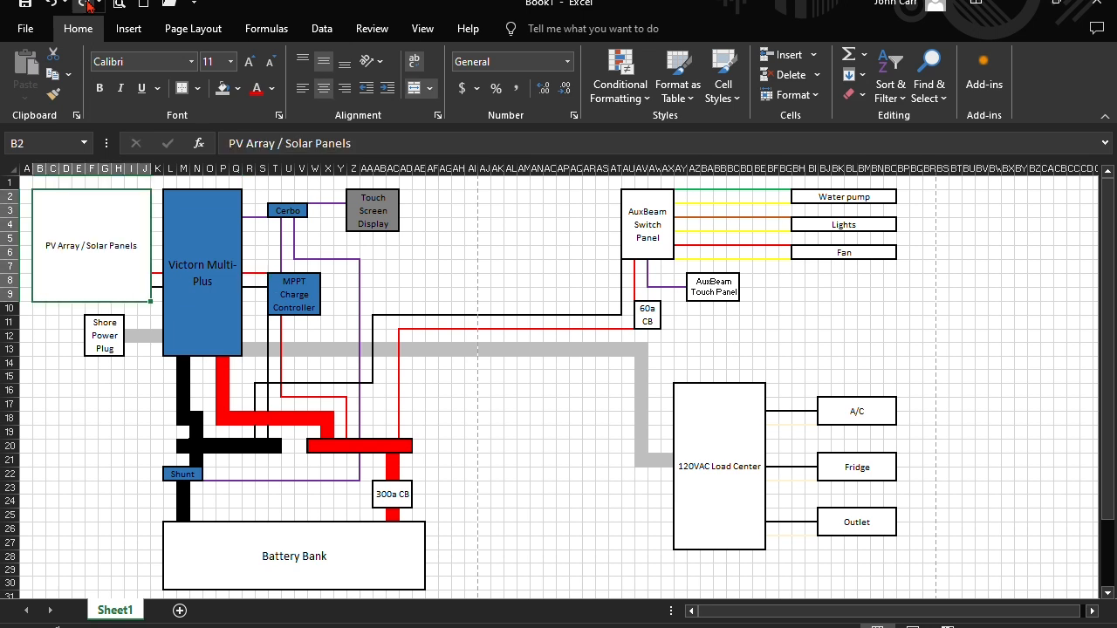
- Redo deleting columns AF:AQ before the AuxBeam Switch Panel and inserting three columns at column K
click(87, 4)
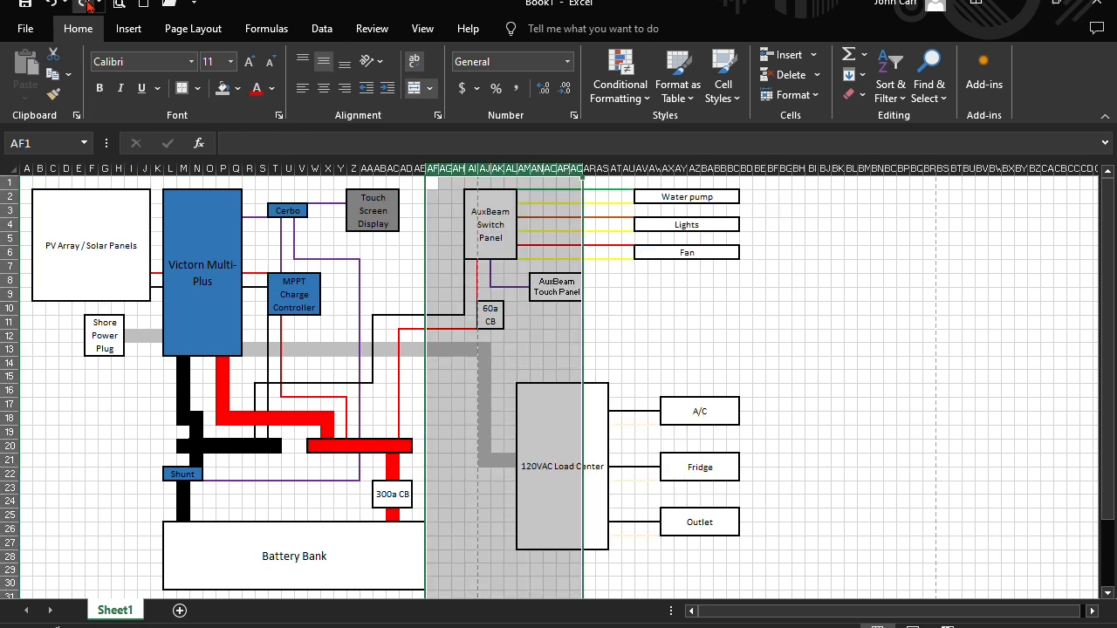
click(87, 4)
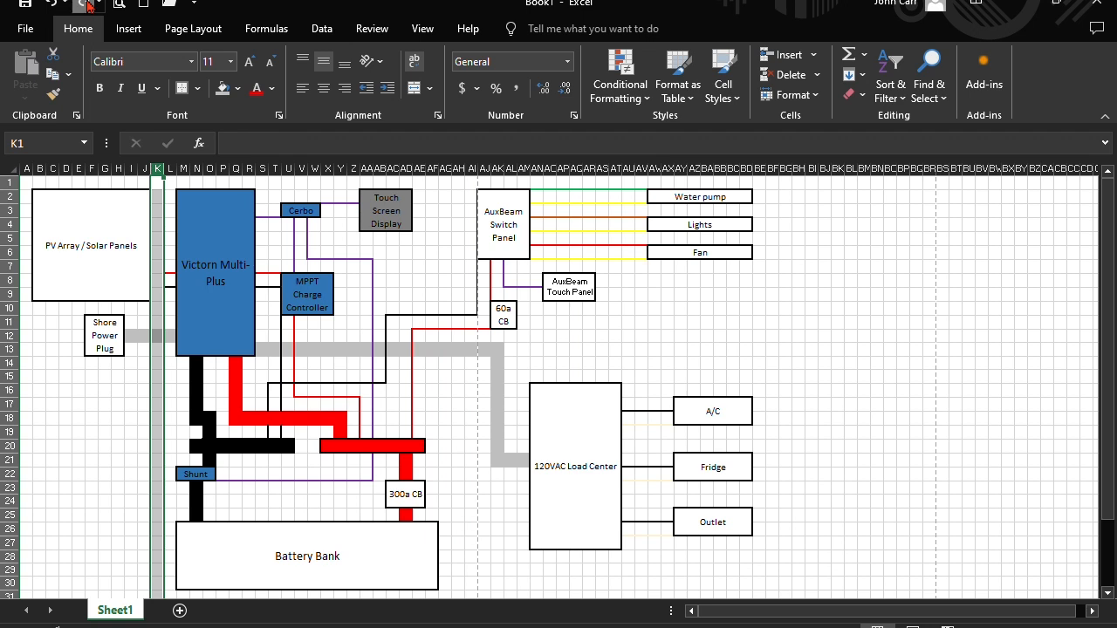
click(86, 4)
click(86, 5)
- Redo the bordered PV CB box at L7:M9 on the lines between the solar panels and the Multi-Plus
click(86, 5)
click(87, 5)
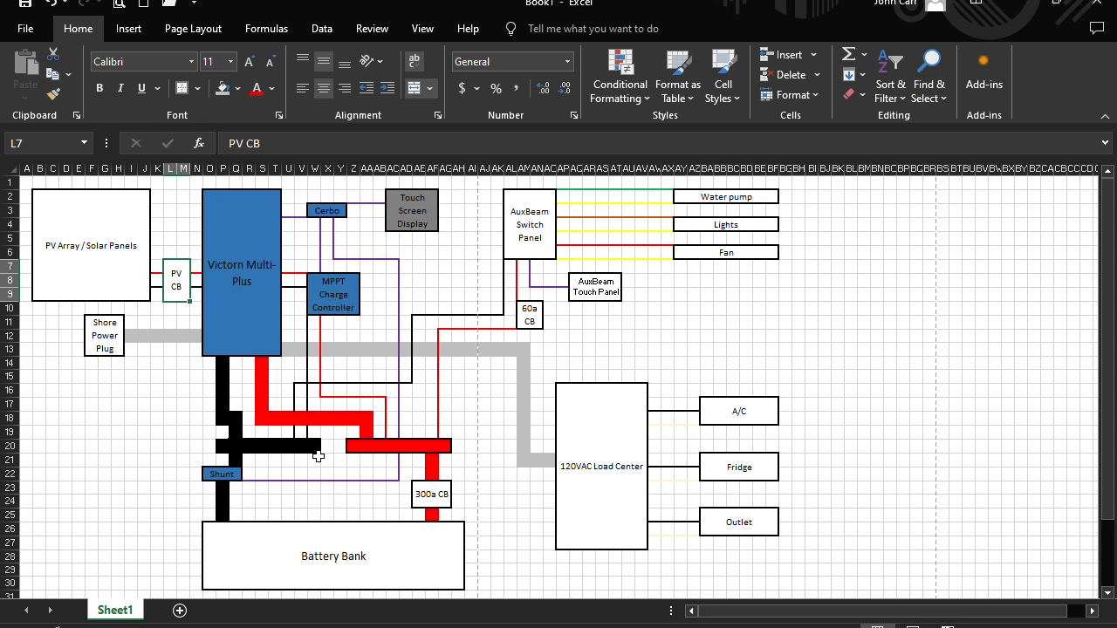
click(222, 501)
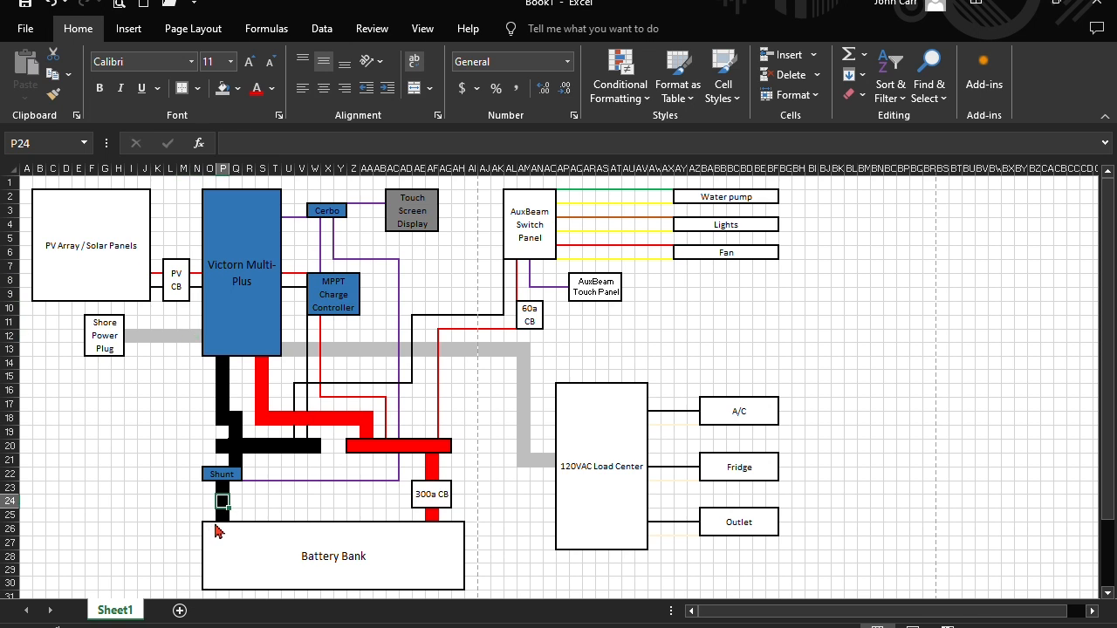